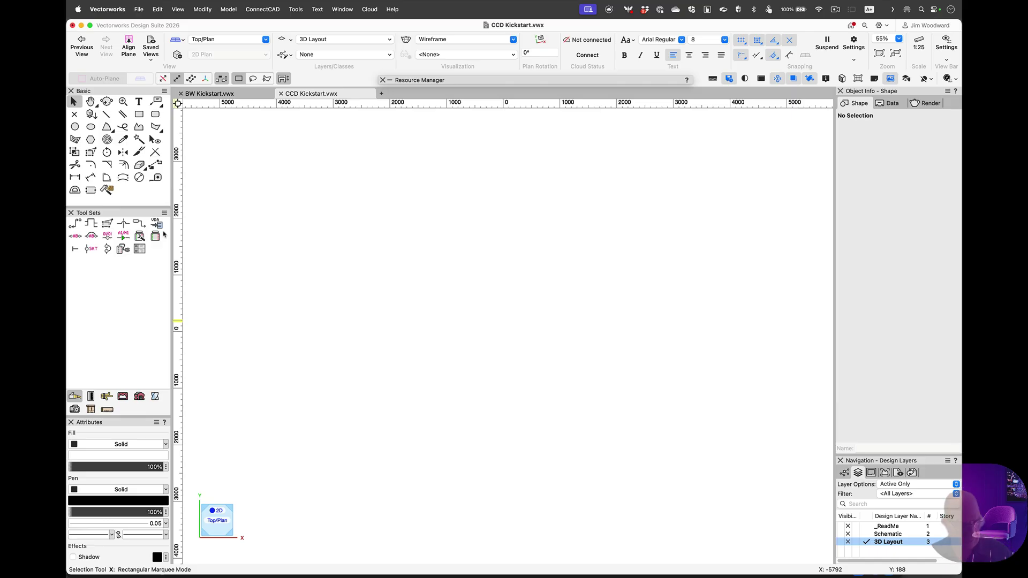
Show the tool set's tools as icons with their names beside them.
click(165, 214)
mouse_move(187, 216)
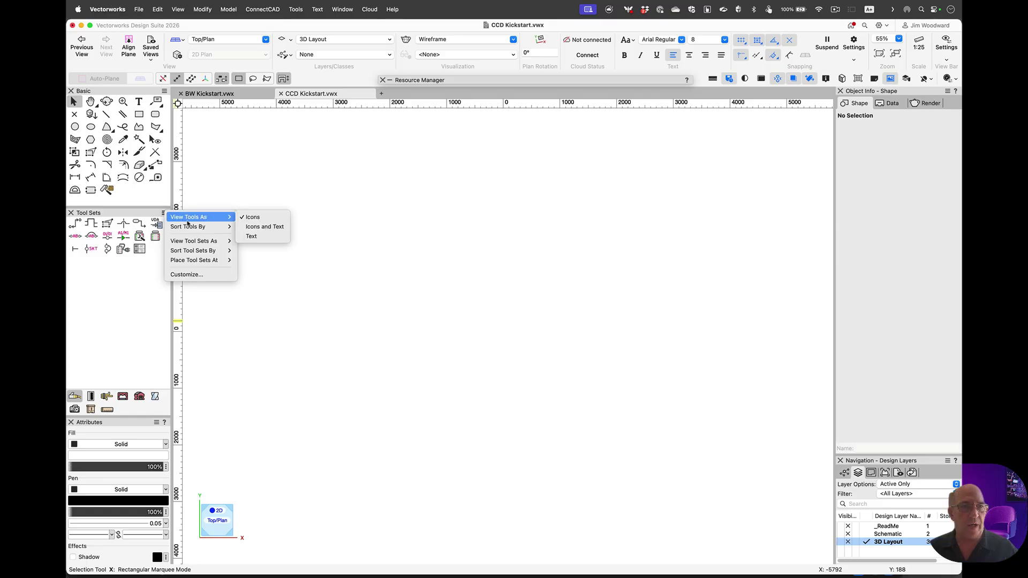
click(256, 227)
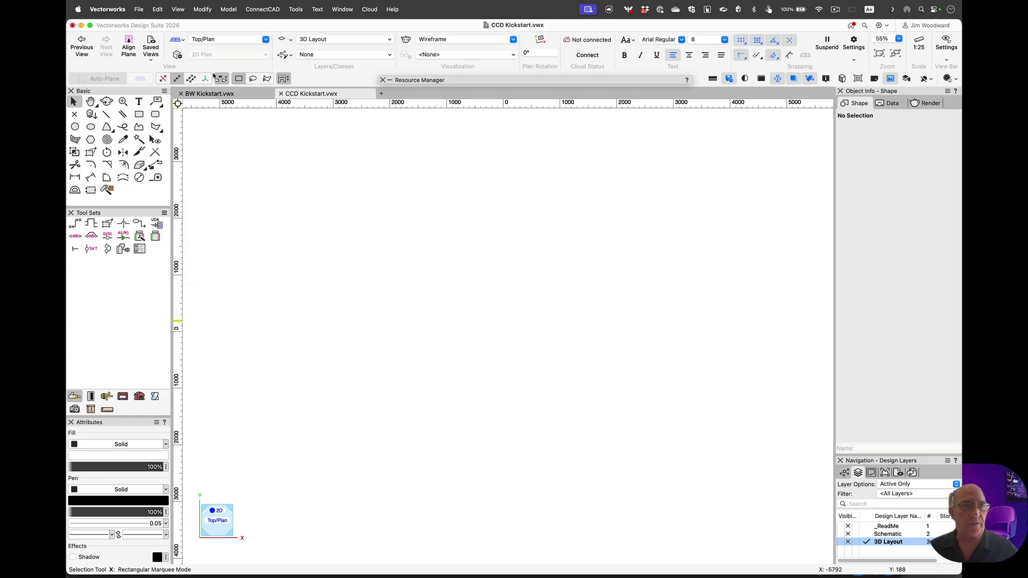
Start a new document from the File menu, then cancel the Create Document dialog.
click(138, 10)
click(398, 174)
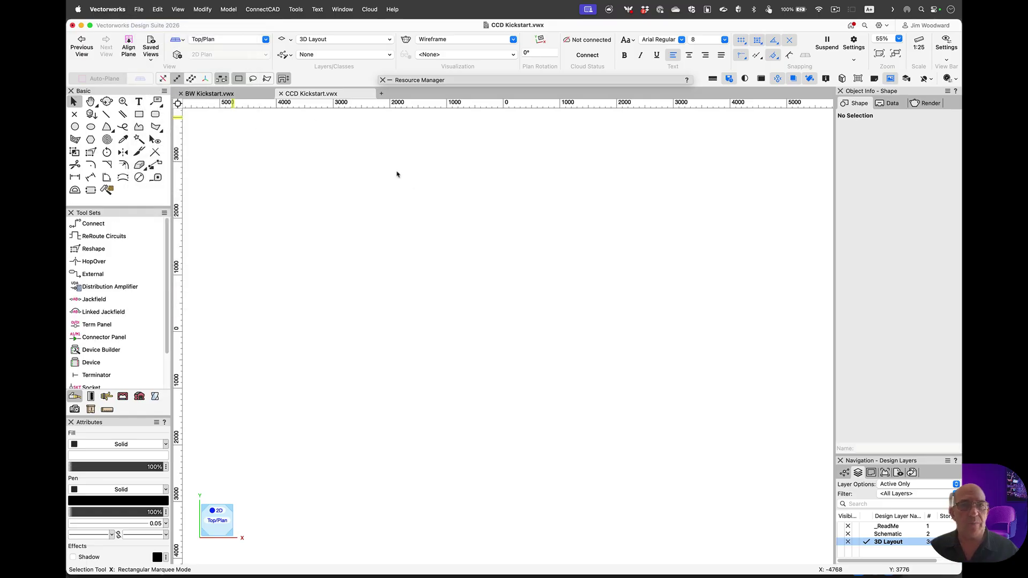
click(492, 182)
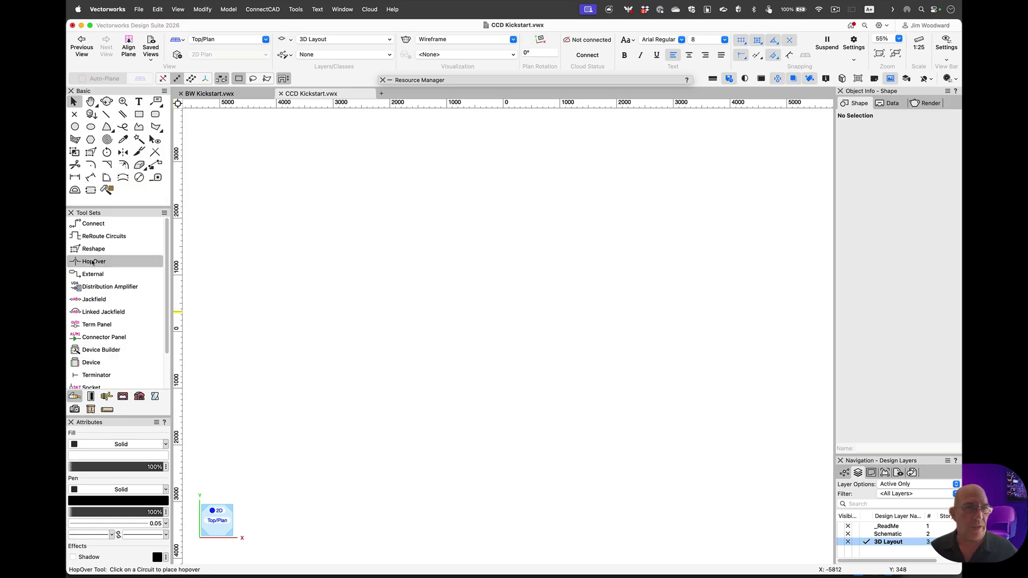
Draw a layout room rectangle with the Rack tool set's Layout Room tool.
click(90, 396)
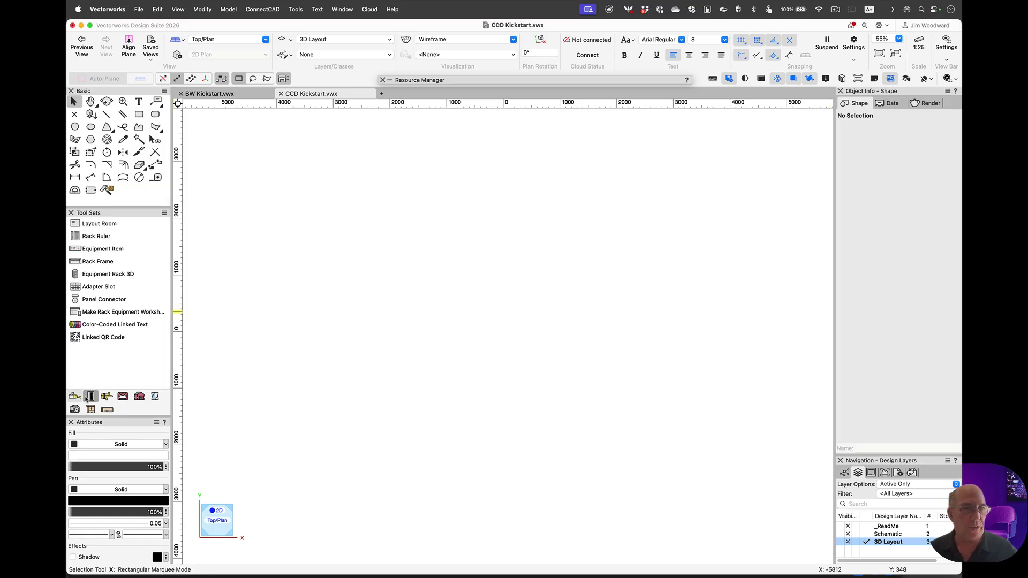
click(100, 224)
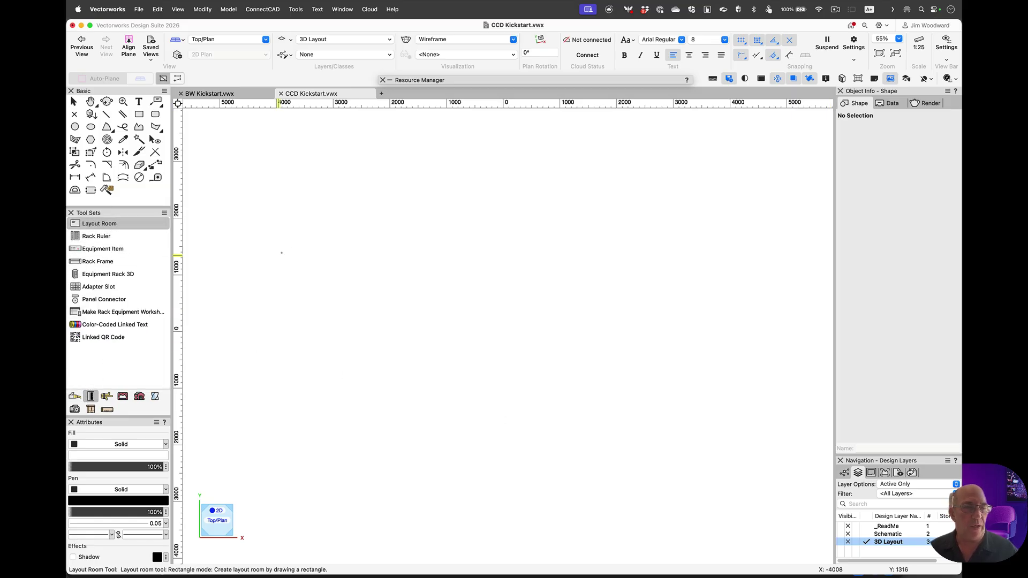
click(219, 172)
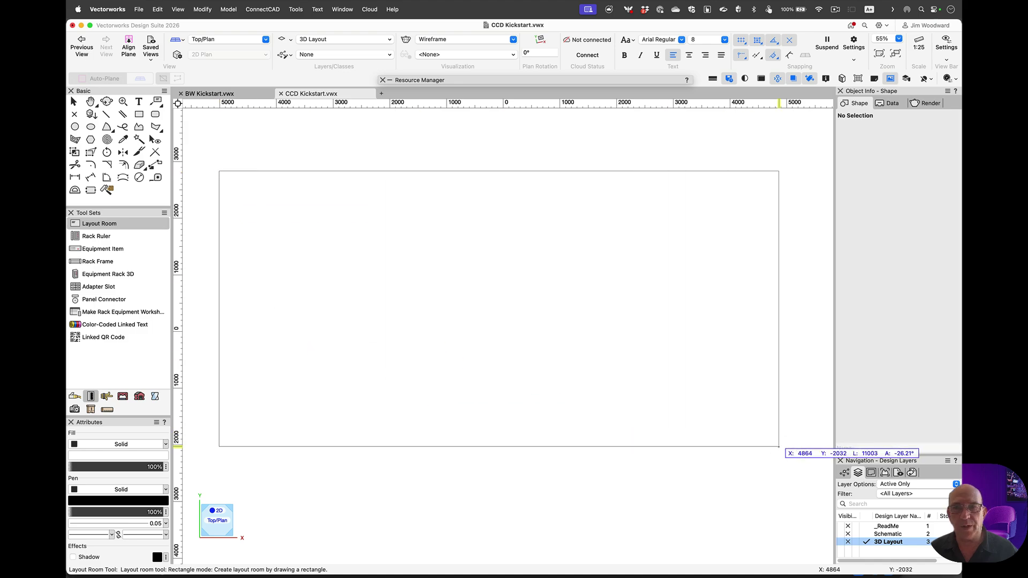
click(778, 446)
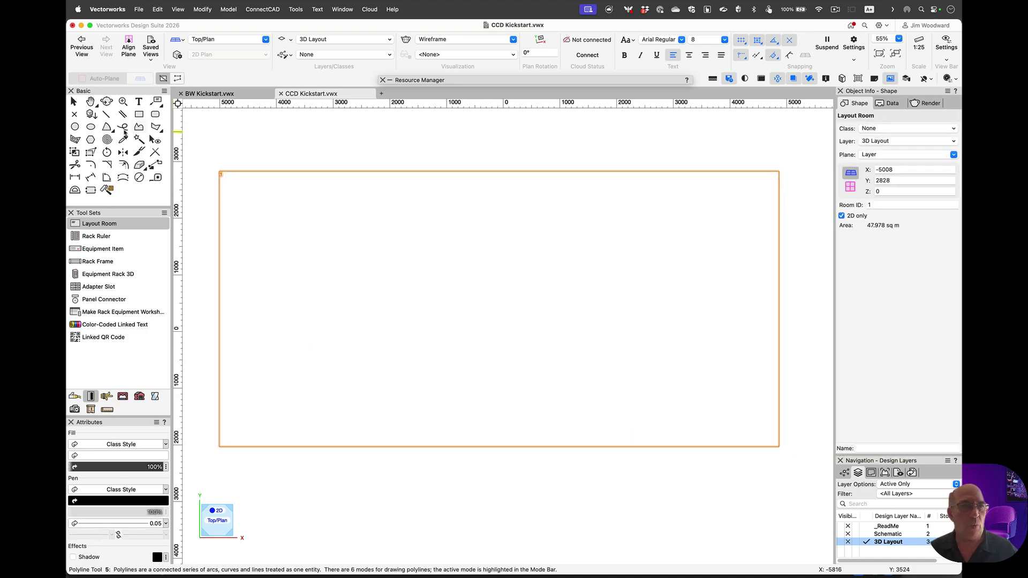
Place a 3D equipment rack inside the room and set its Rack ID to V1.
click(75, 103)
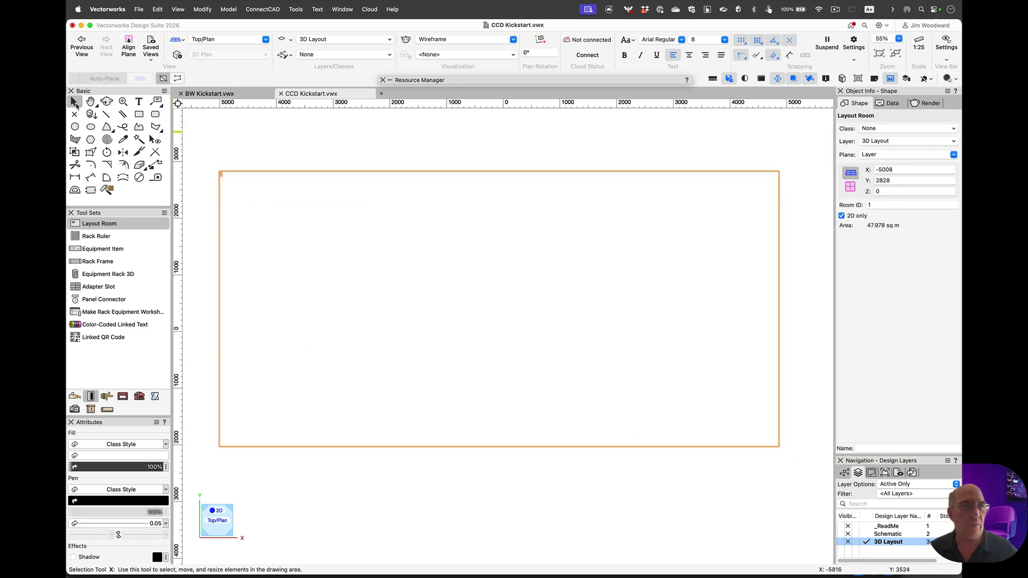
click(107, 274)
click(499, 236)
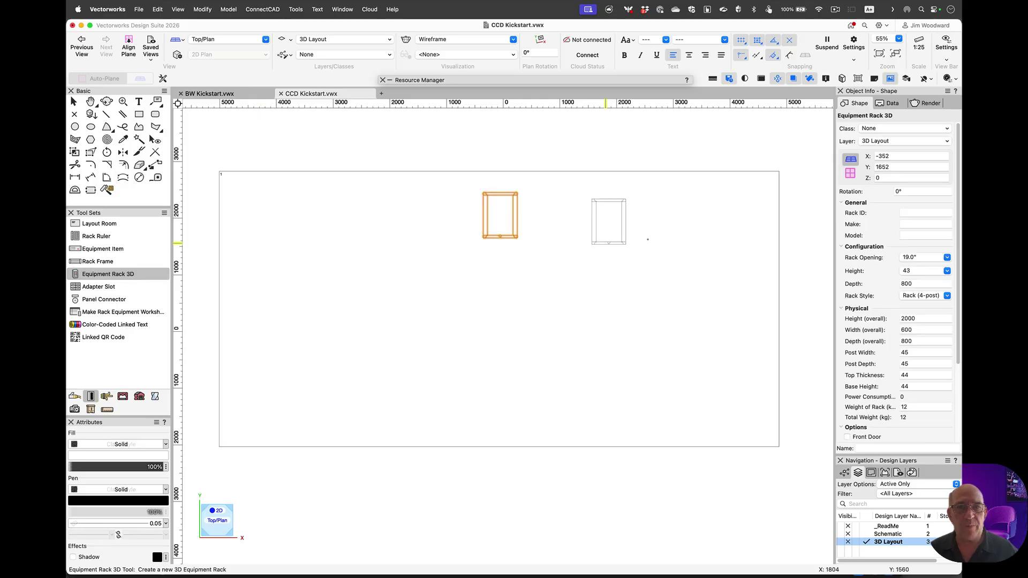
click(913, 214)
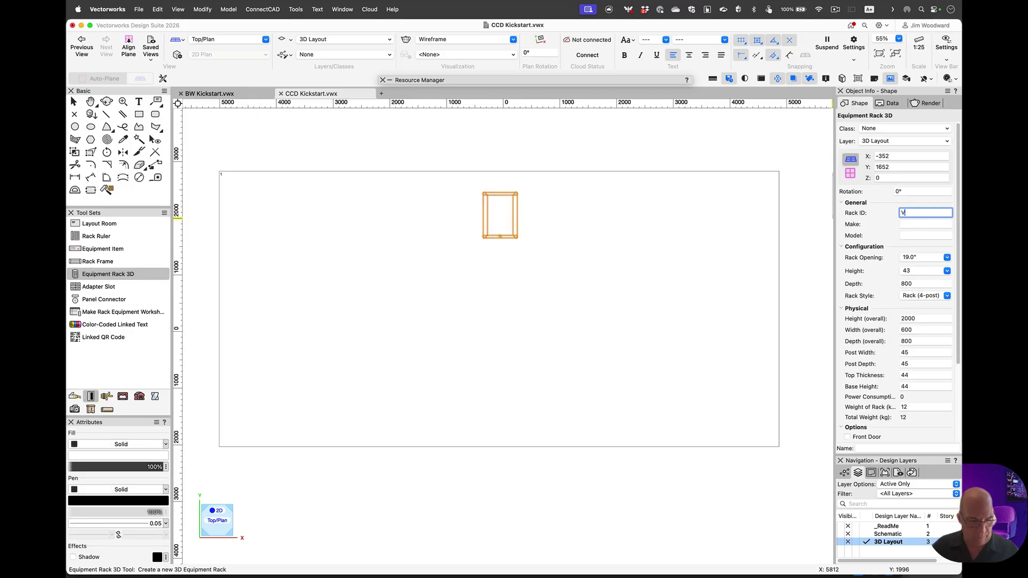
key(Return)
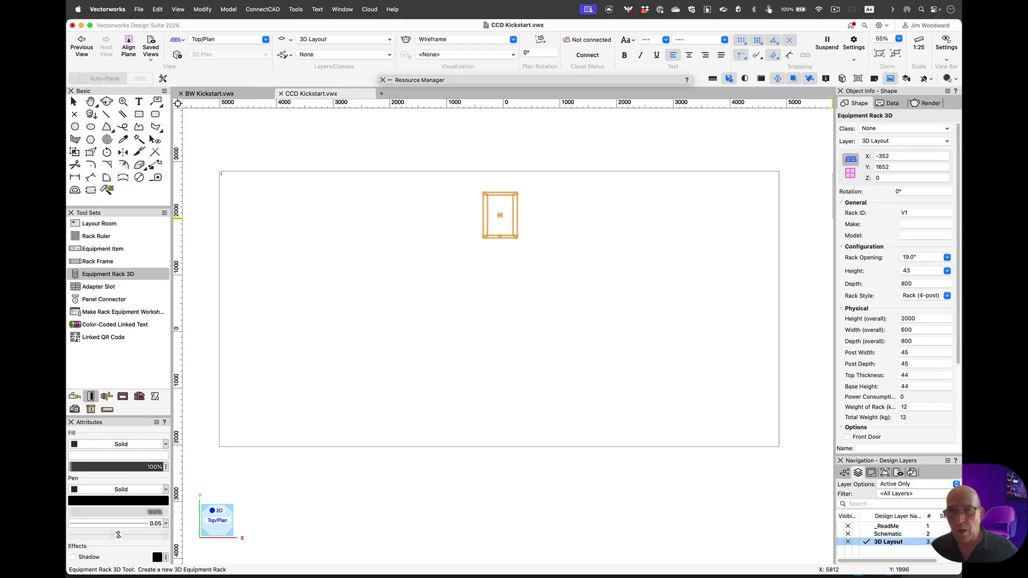
Activate the Schematic layer and start a new Device Builder device with category Server.
click(867, 535)
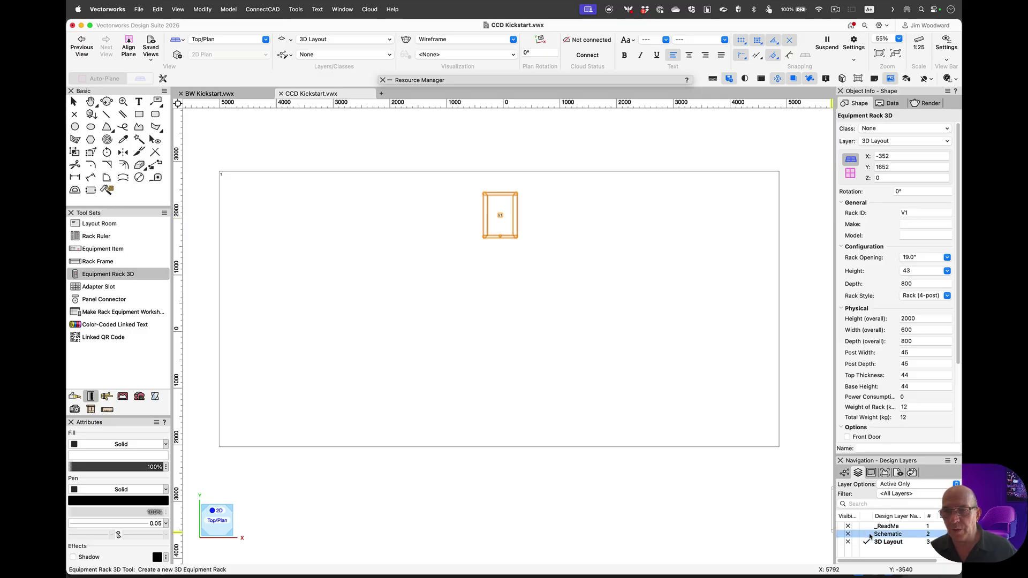
scroll(634, 467, right, 10)
scroll(634, 468, down, 3)
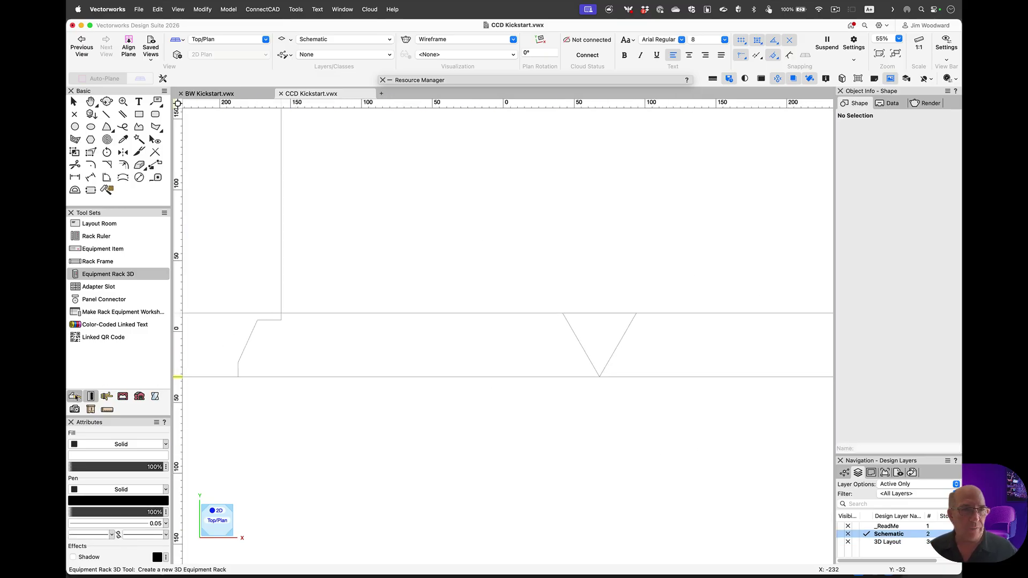
click(76, 397)
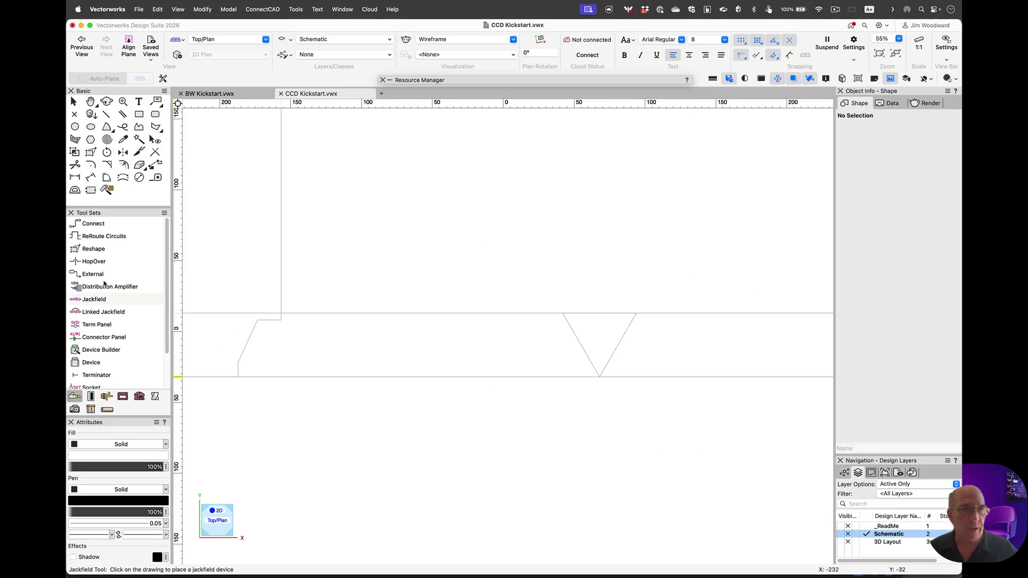
click(94, 350)
click(286, 164)
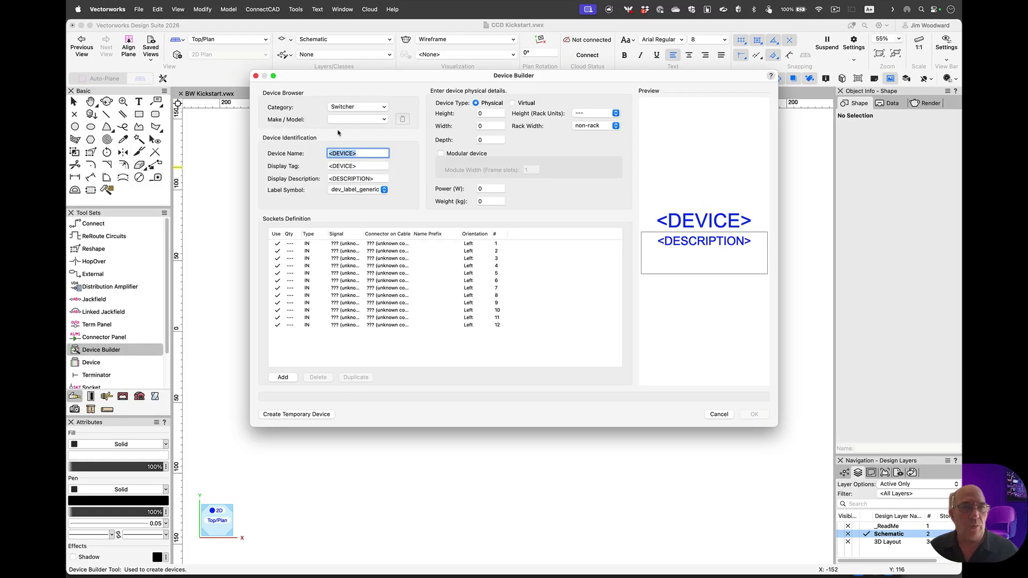
click(355, 107)
text(serv)
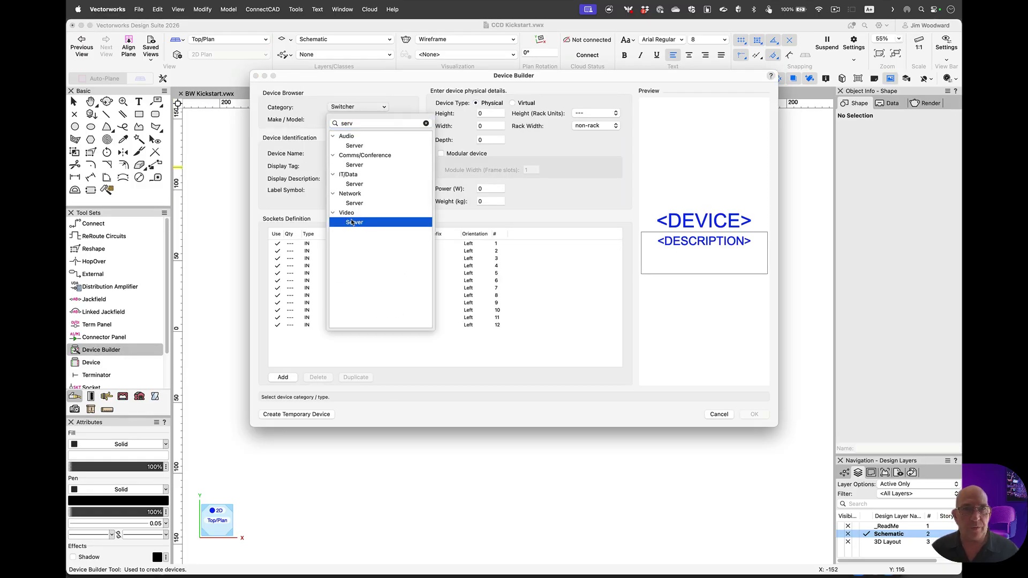
click(354, 222)
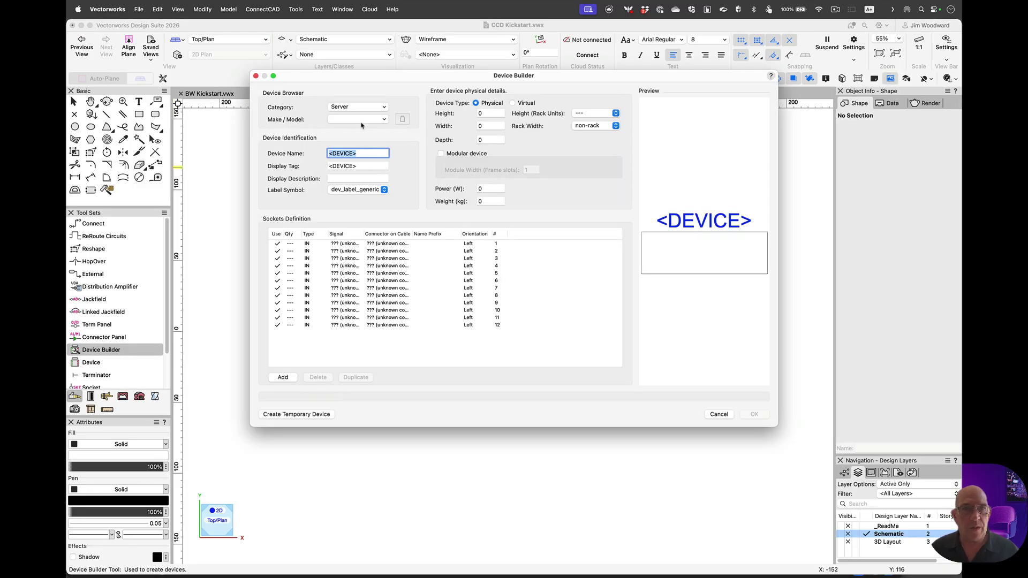
Choose the Christie Digital Pandora Box Server model, name it Server-1, and save it as a symbol.
click(360, 119)
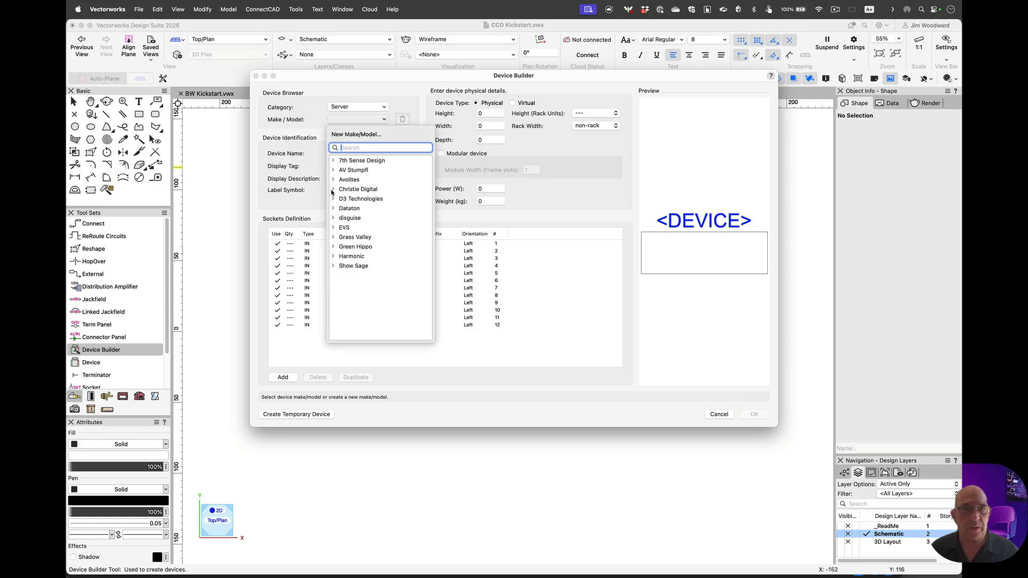
click(332, 190)
click(364, 199)
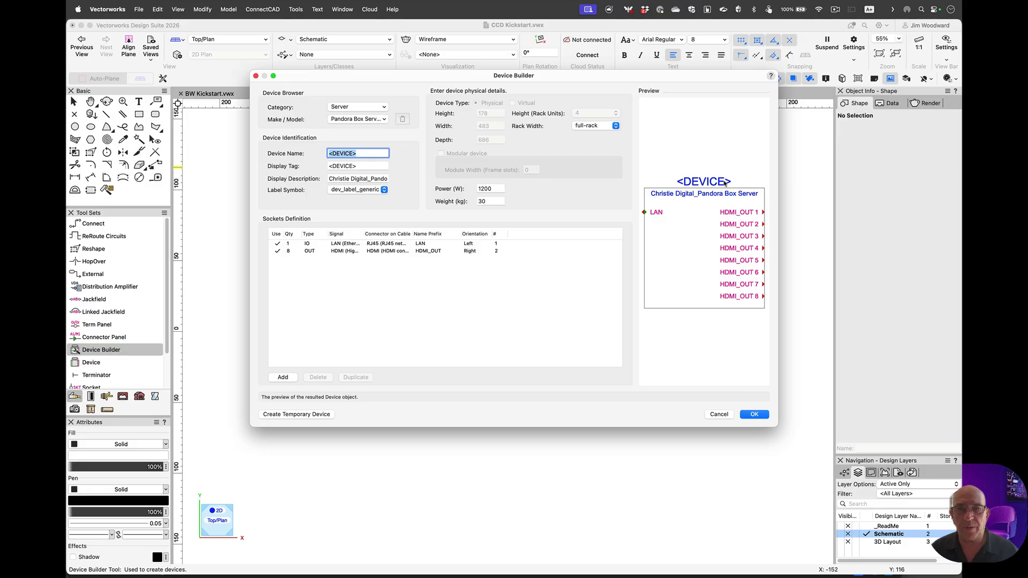
text(Server-1)
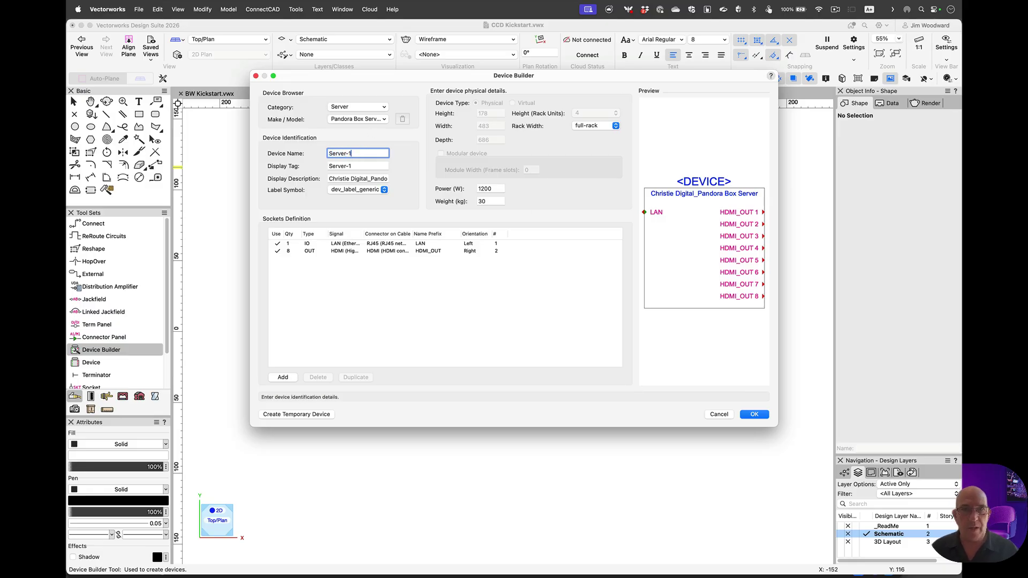
key(Return)
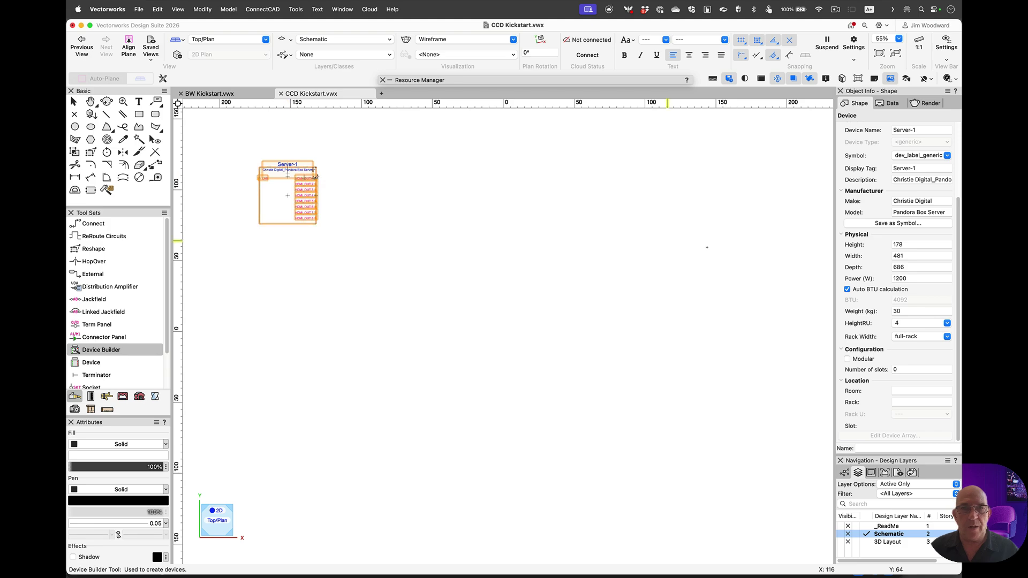
click(879, 223)
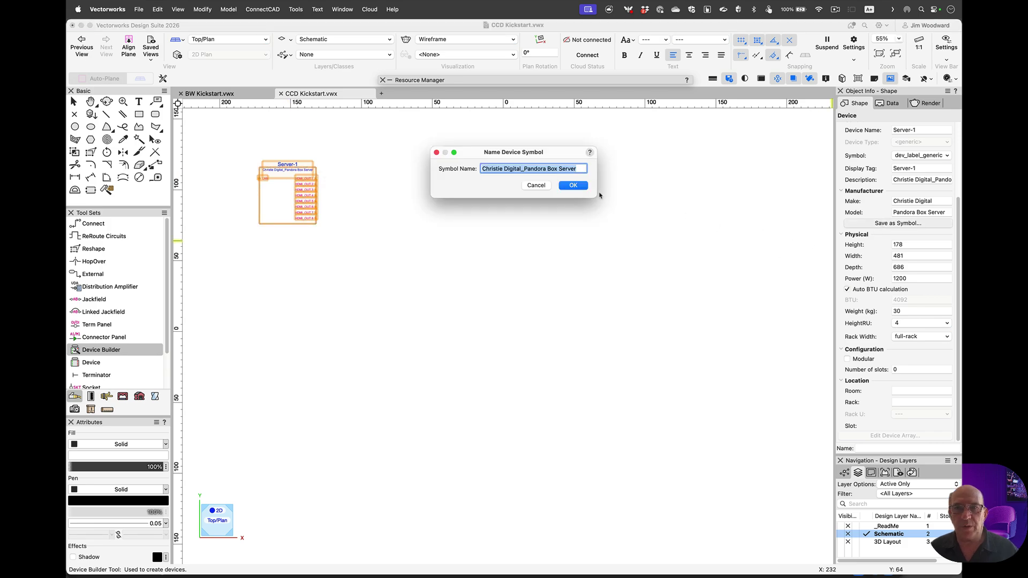
click(583, 188)
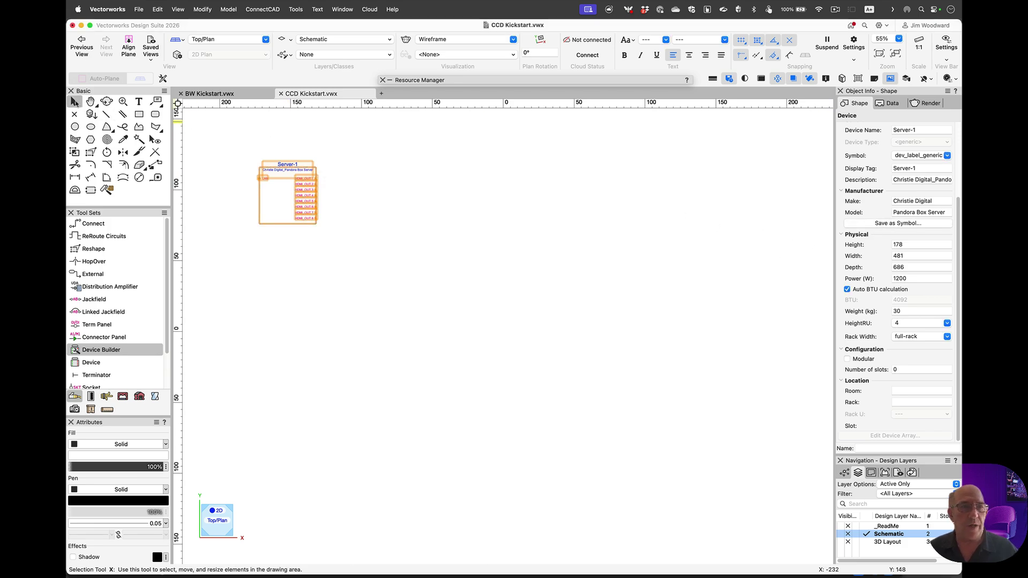
Delete the original device and drag out a column of four Pandora Box Servers, Server-1 to Server-4.
click(73, 102)
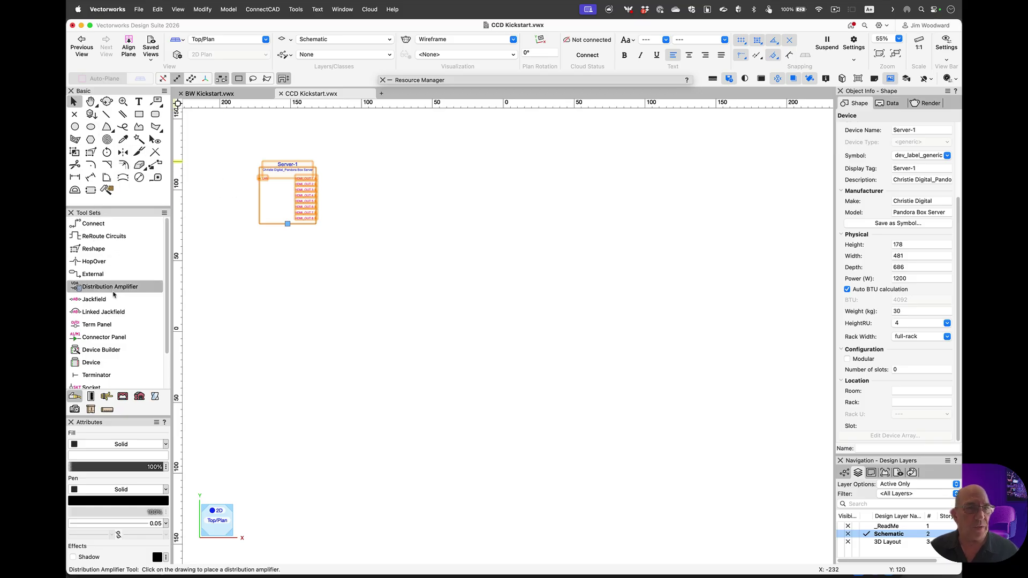
click(126, 360)
key(BackSpace)
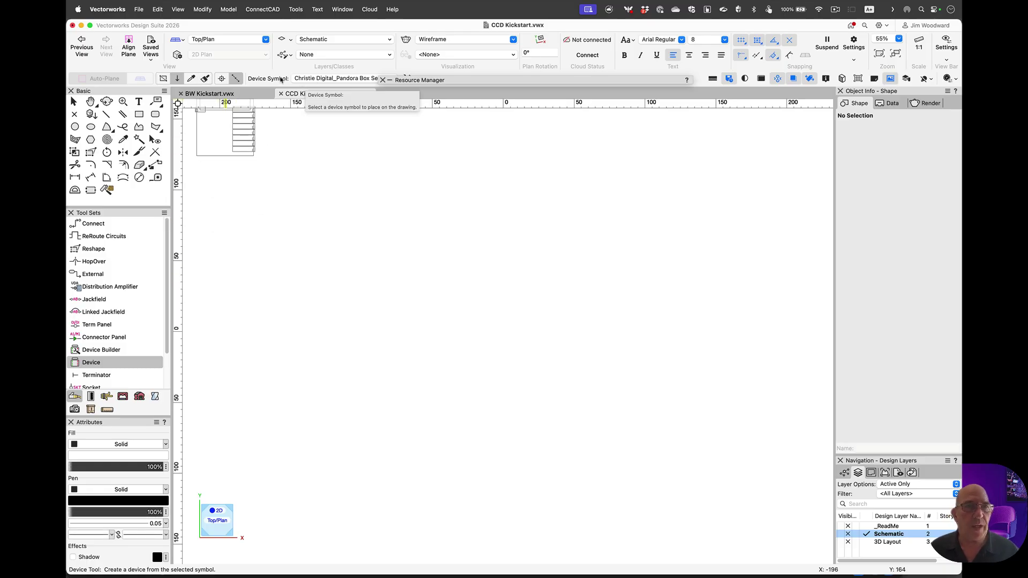
drag(327, 132, 334, 377)
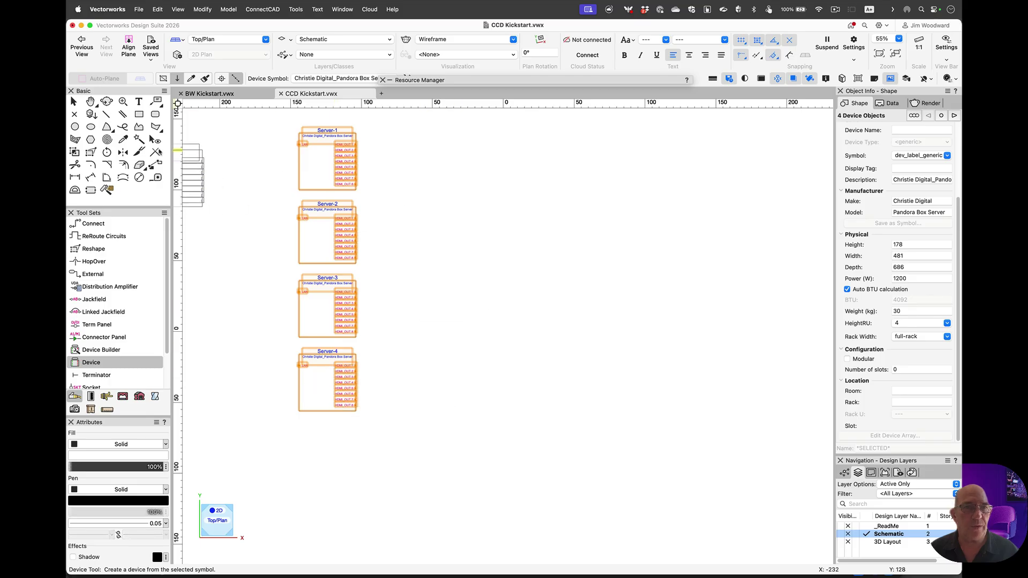
Build a Video Switcher device using the Blackmagic Design ATEM TV Studio model, named Switcher.
click(74, 104)
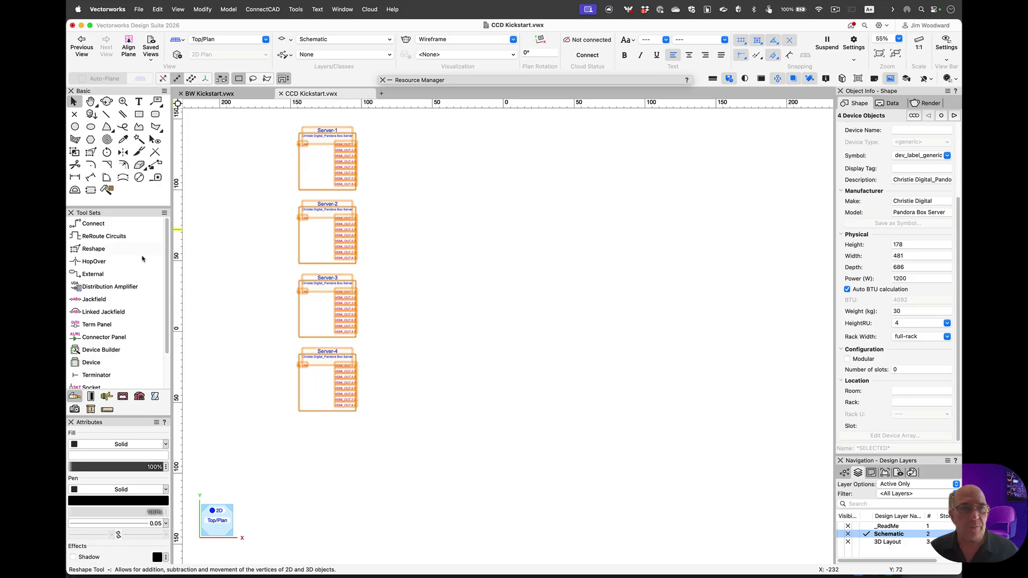
click(122, 324)
click(102, 350)
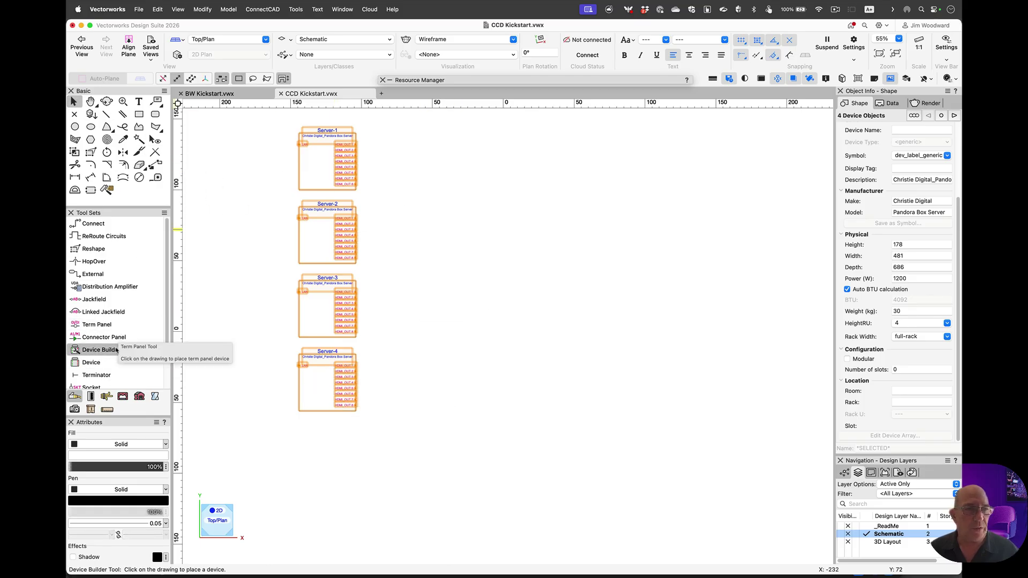
click(516, 351)
click(365, 109)
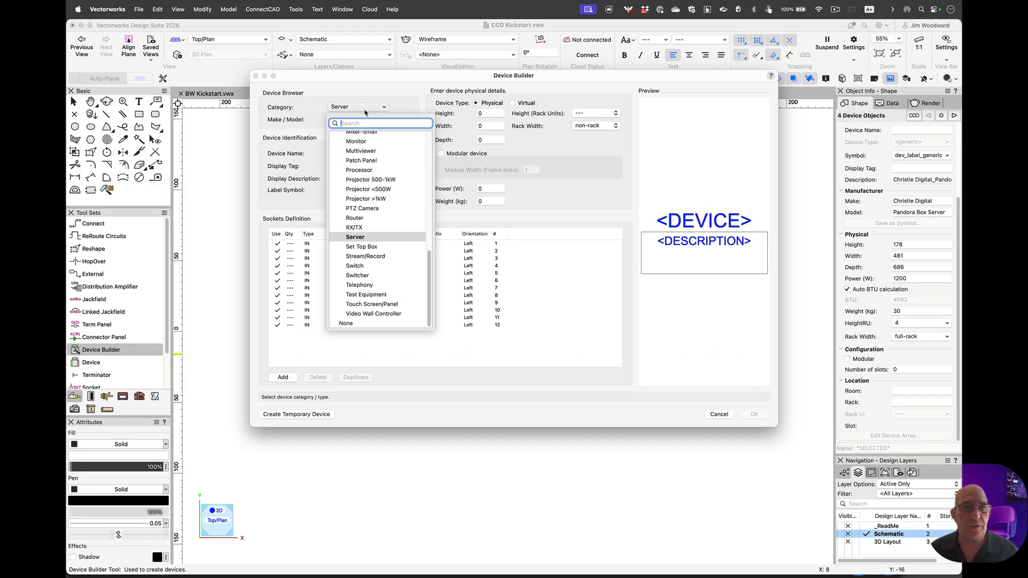
text(swi)
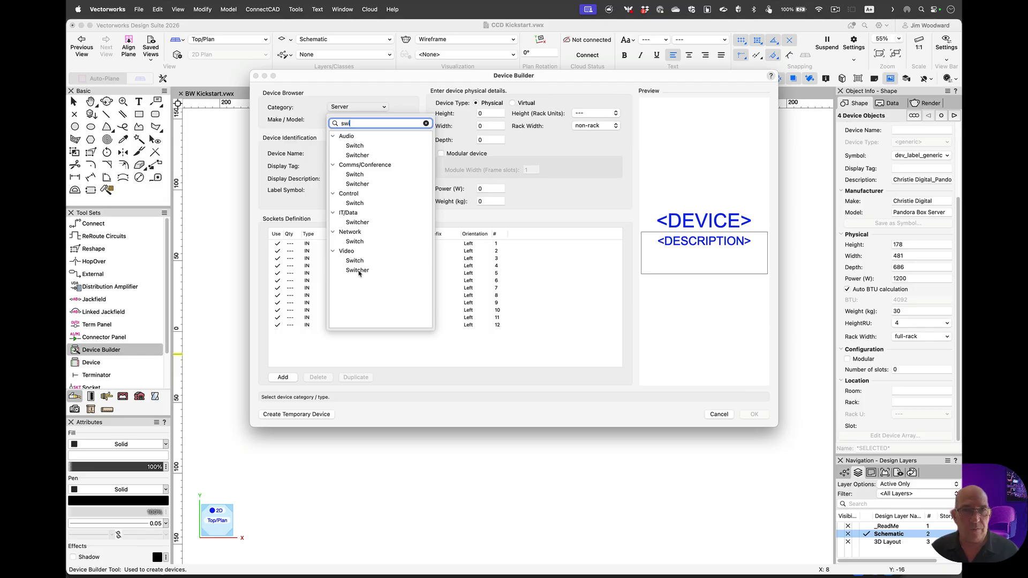
click(358, 271)
click(371, 121)
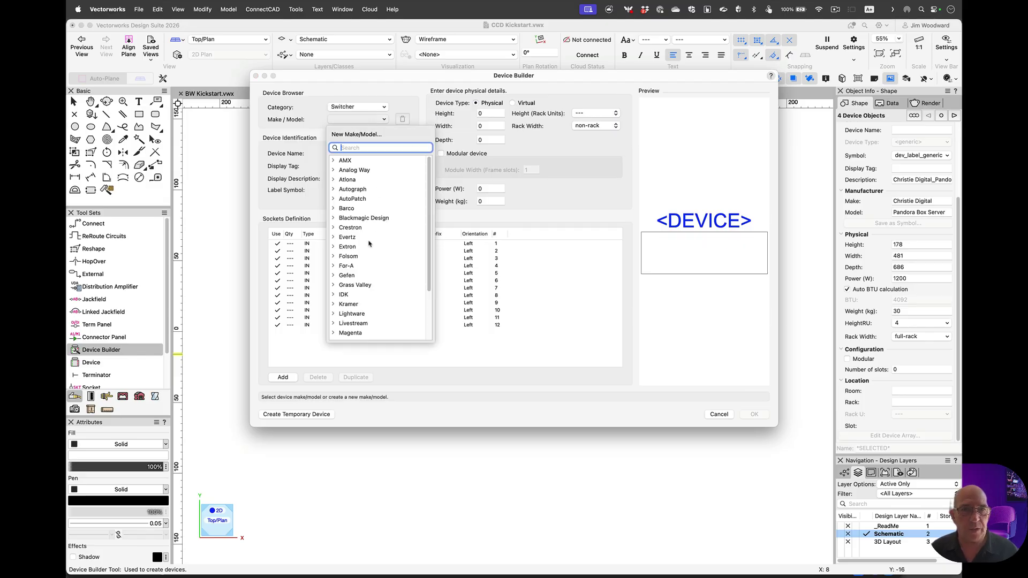
click(332, 219)
click(379, 276)
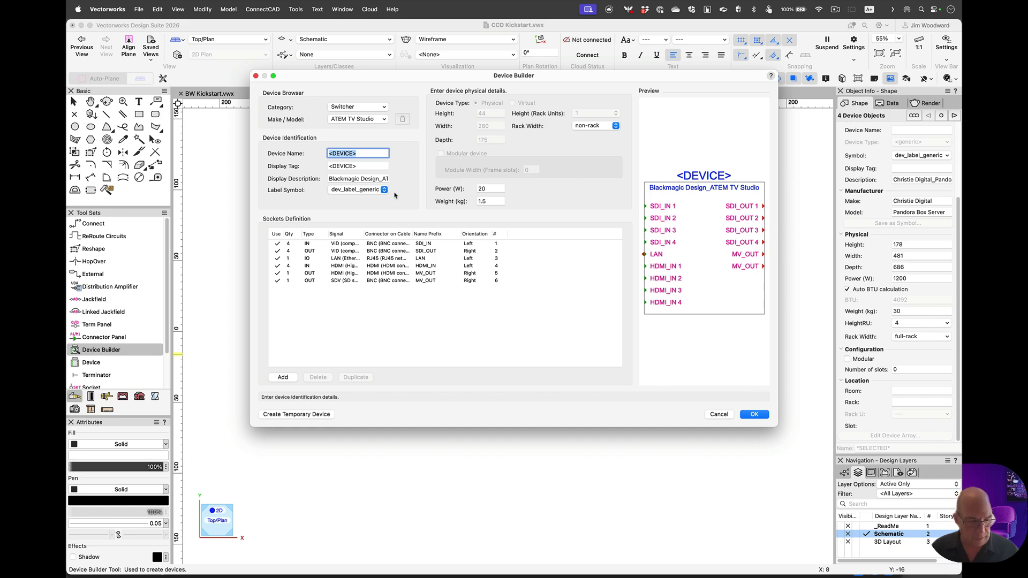
text(Switcher)
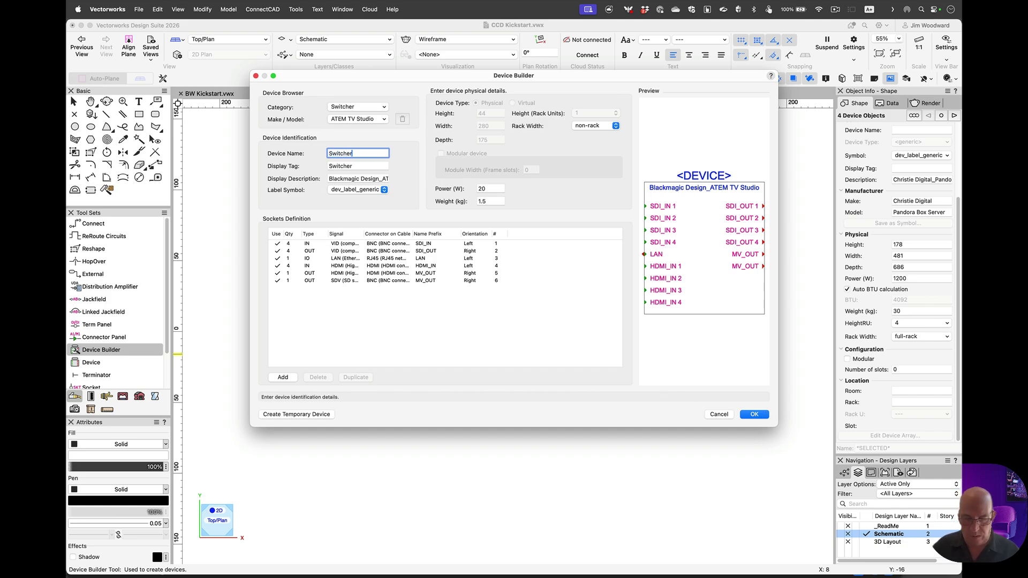
click(755, 414)
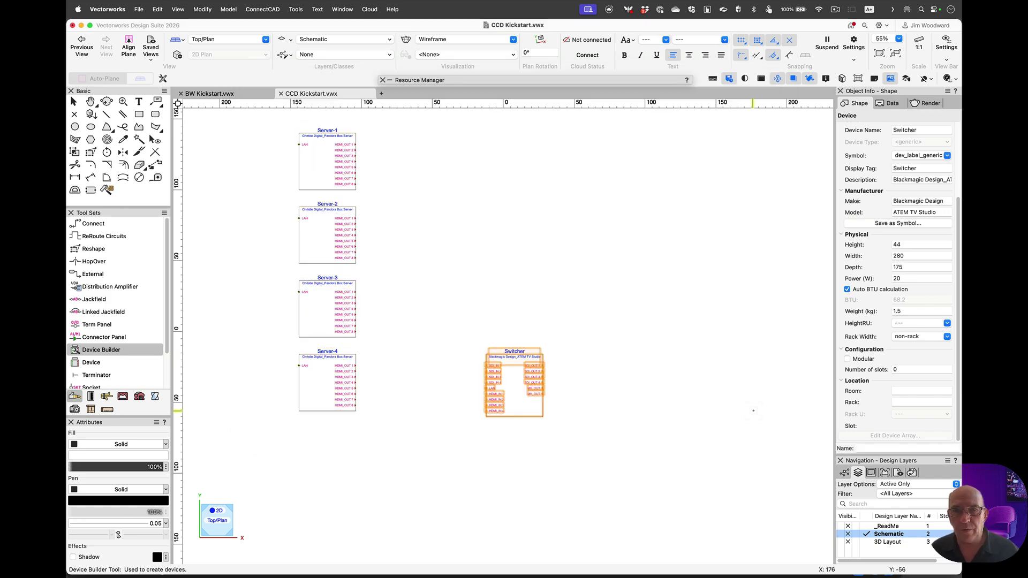
With the Connect tool, run cables from each server's HDMI_OUT 1 to Switcher HDMI_IN 1, 2, 3 and 4.
click(73, 101)
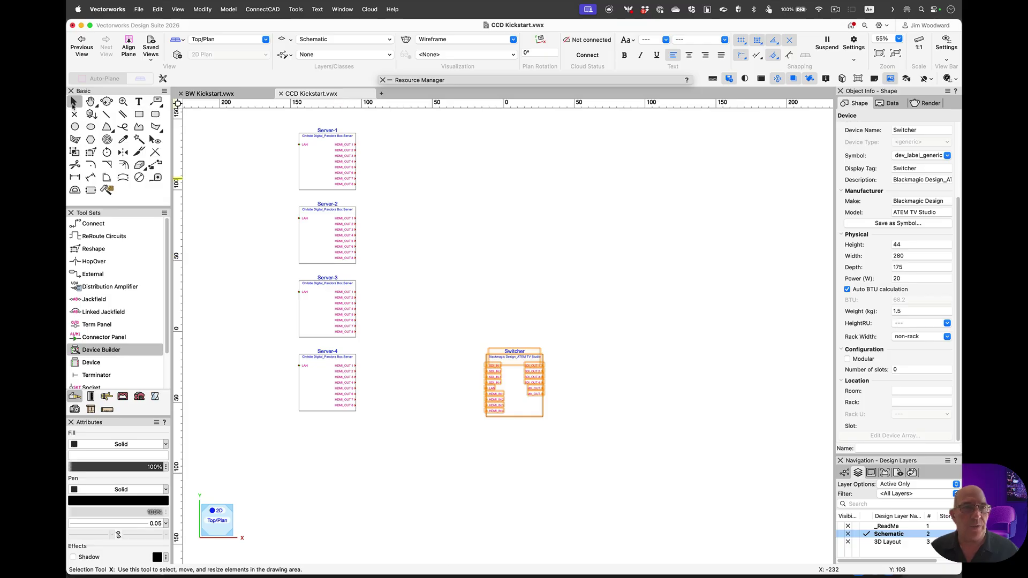
click(93, 223)
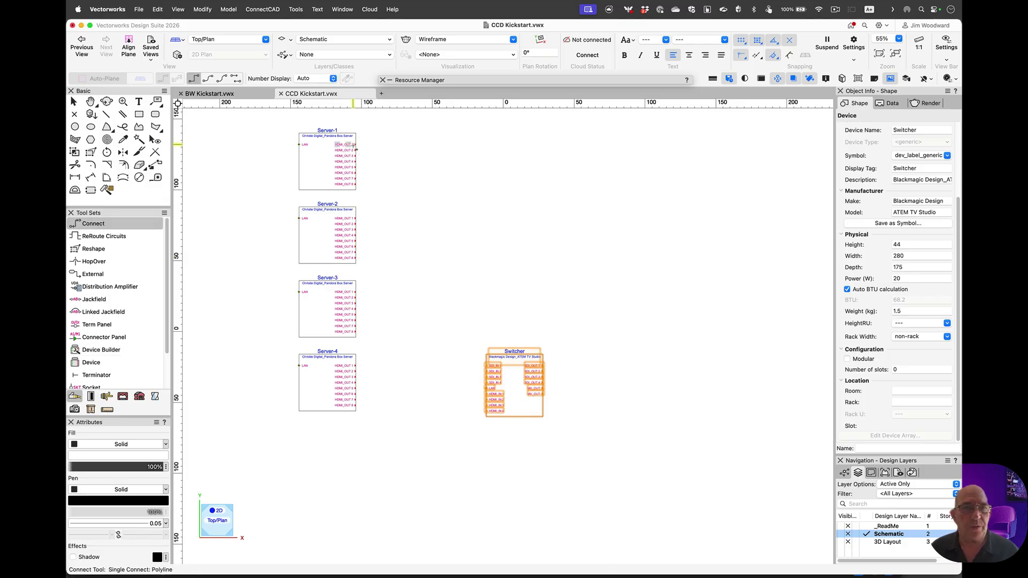
click(354, 145)
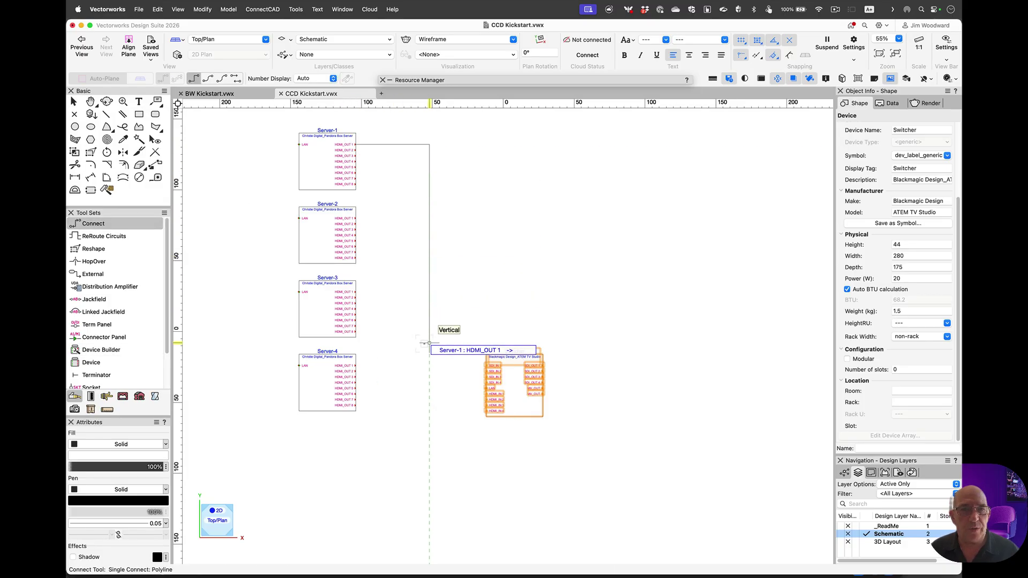
click(429, 394)
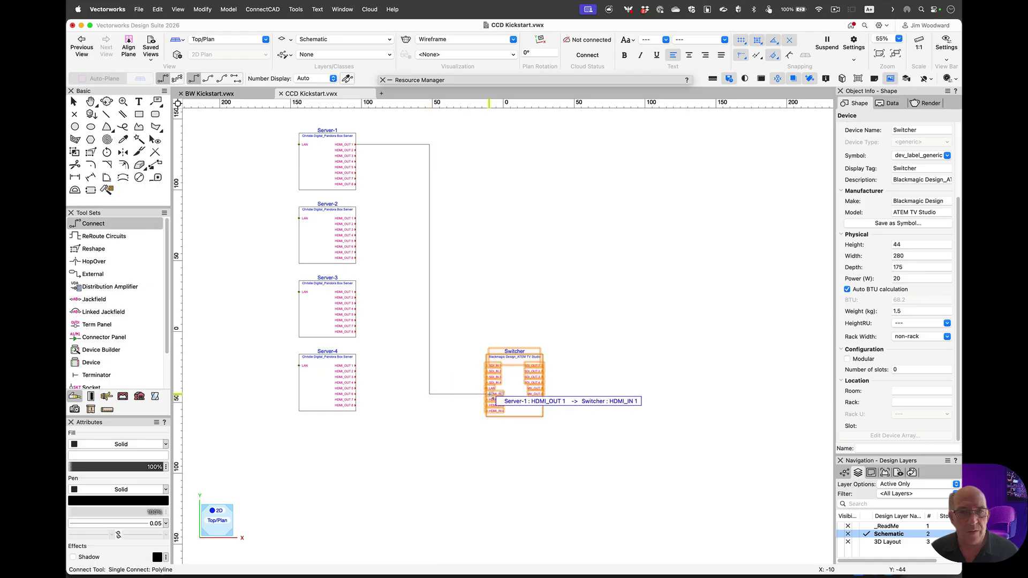
click(489, 395)
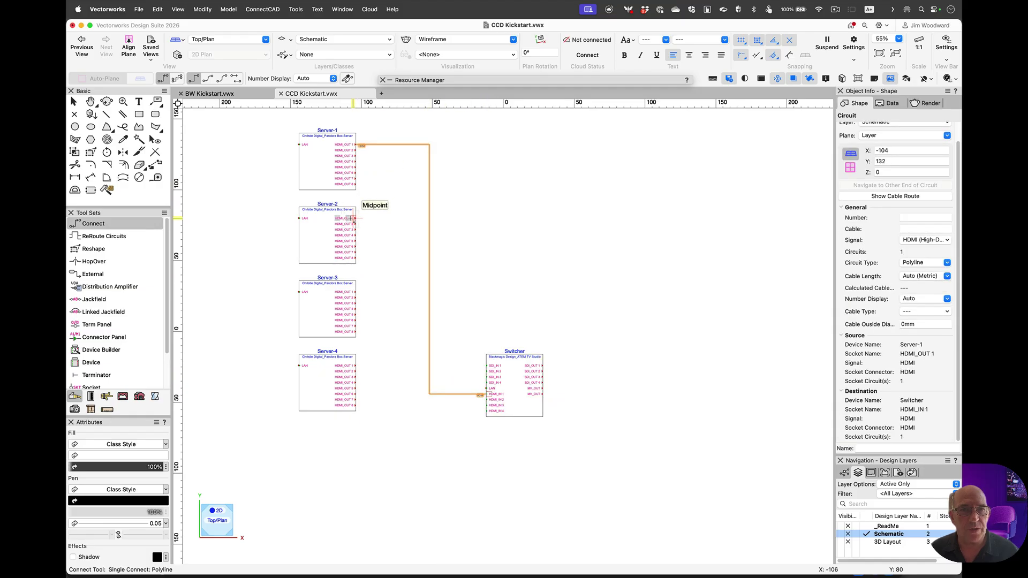
click(352, 218)
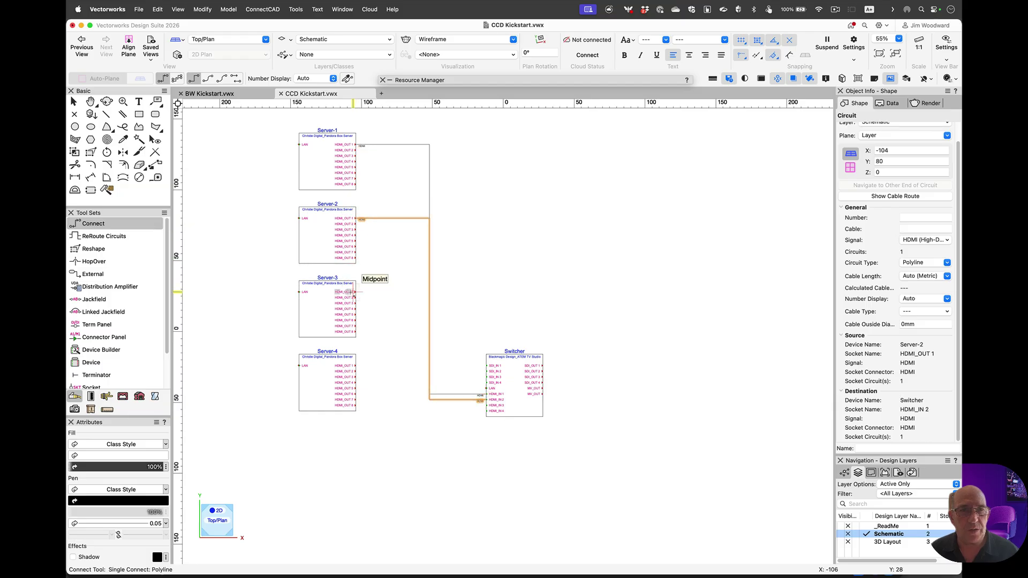
click(353, 292)
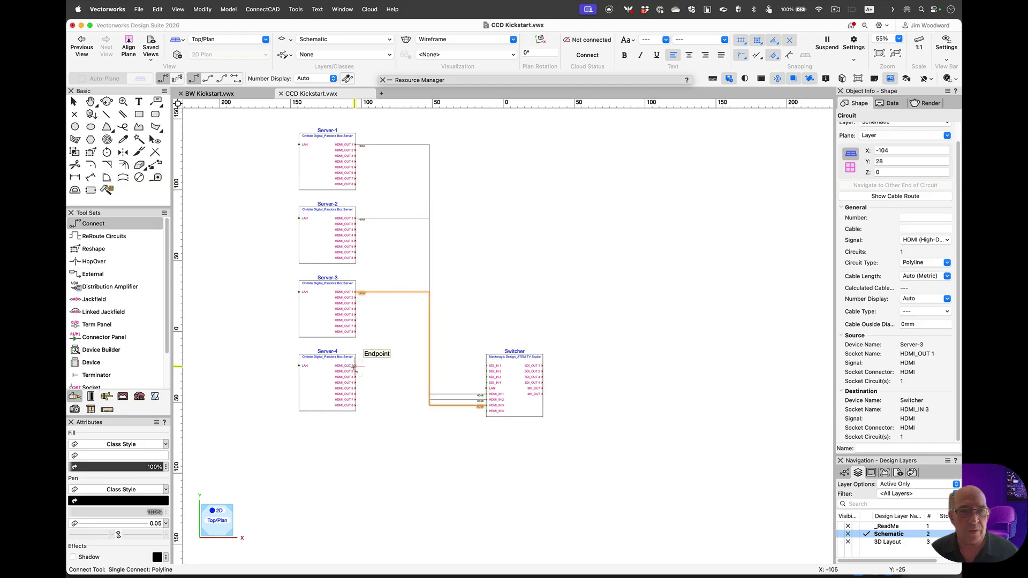
click(353, 368)
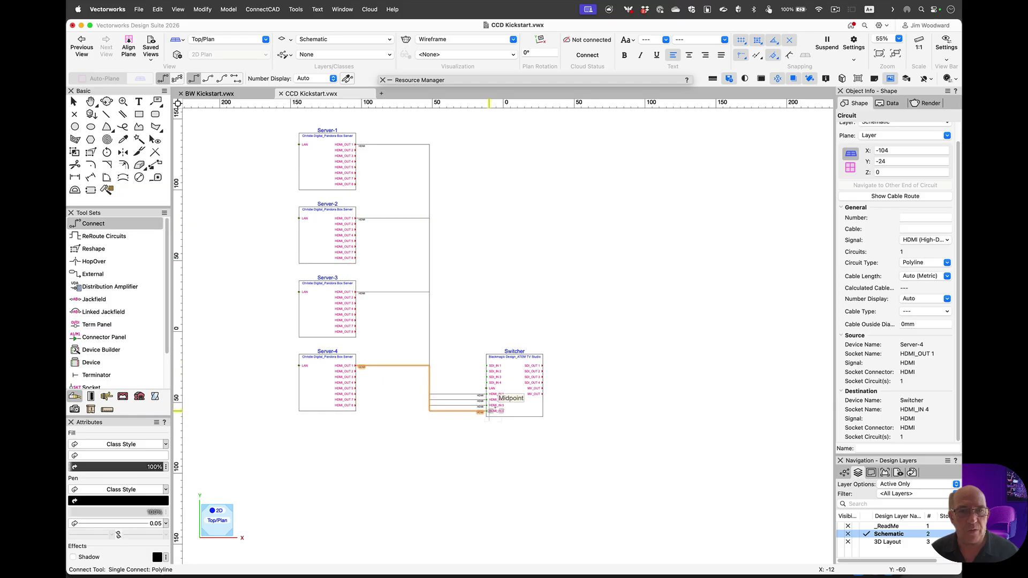
Select the four servers and the Switcher and set their Room to 1 and Rack to V1.
click(73, 101)
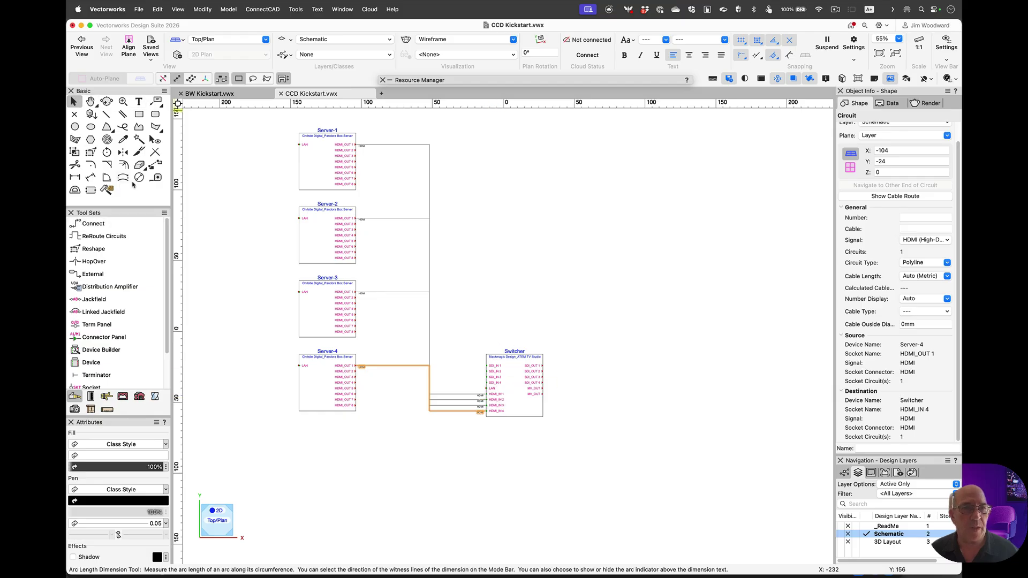
drag(264, 123, 409, 431)
shift+click(506, 377)
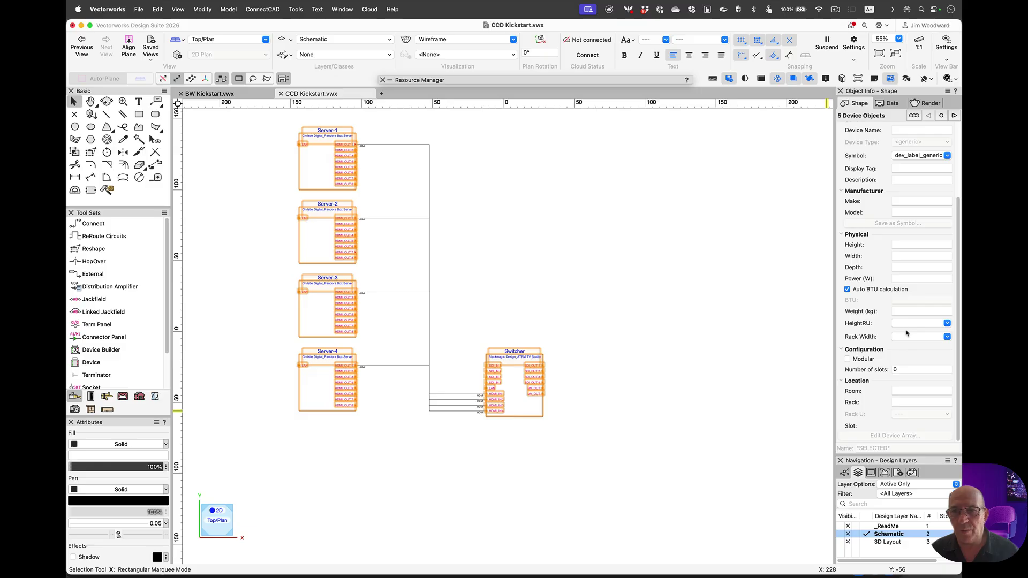
click(905, 391)
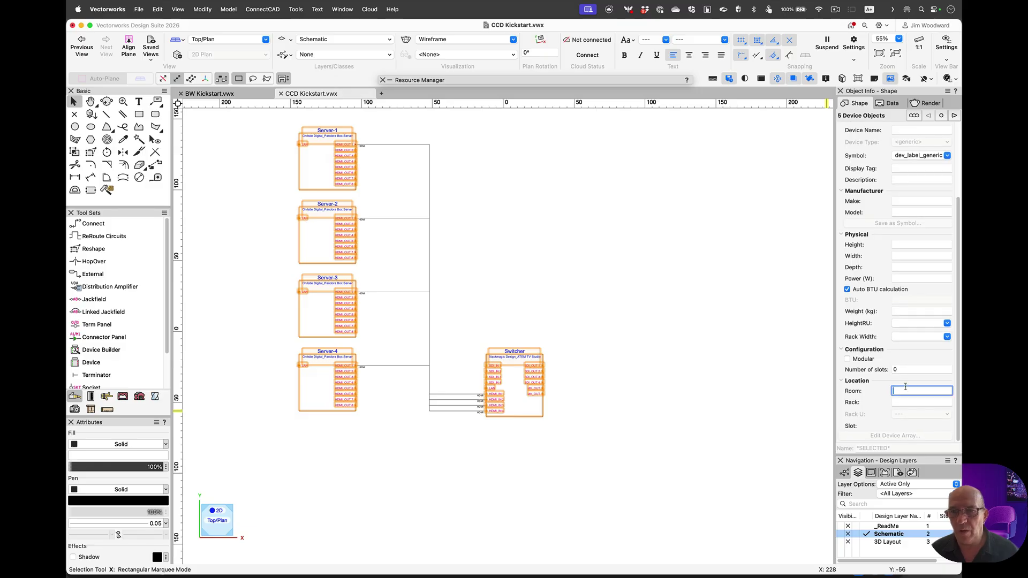
key(Tab)
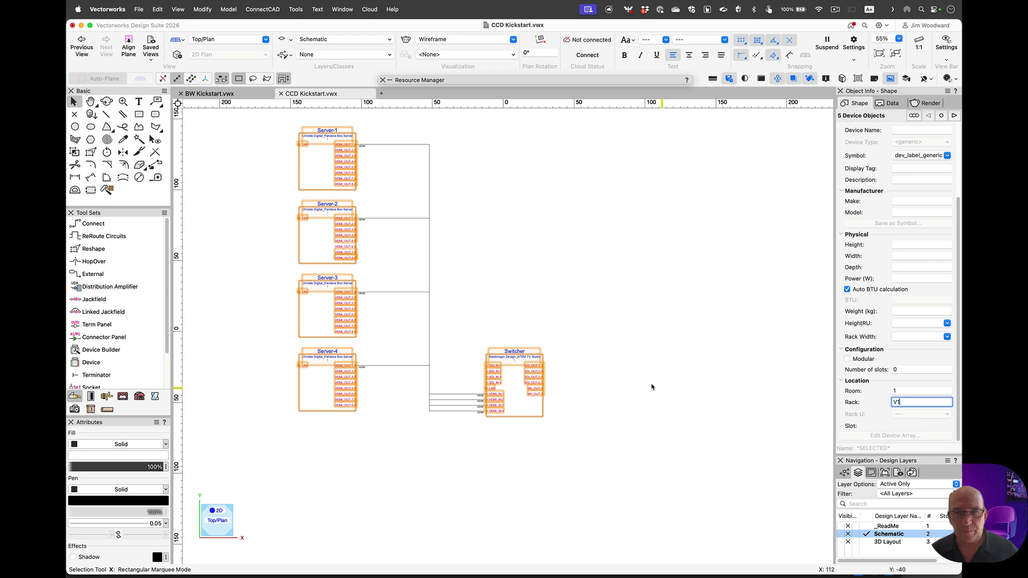
text(V1)
click(555, 311)
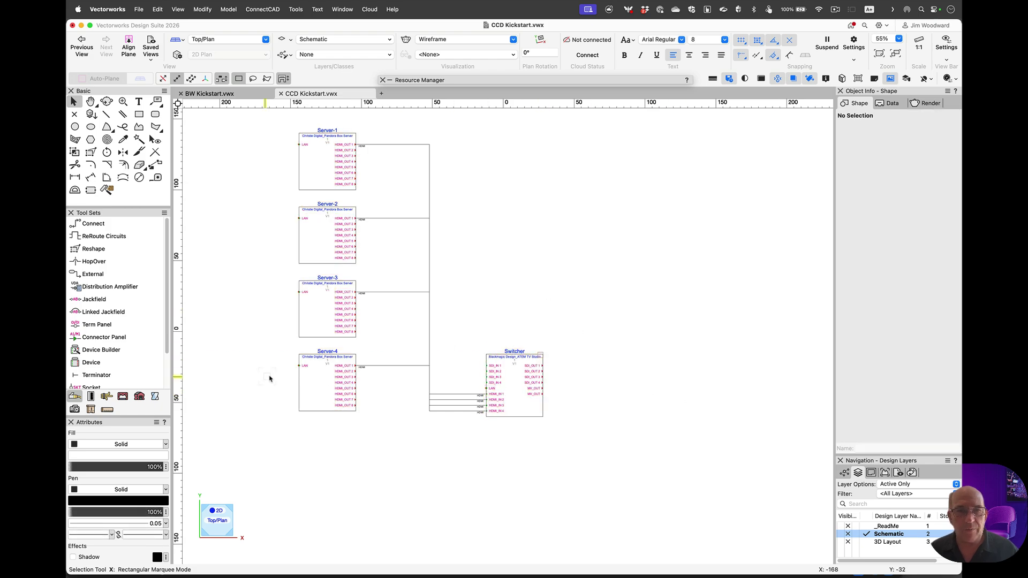
Set the servers' rack units: Server-4 at 4, Server-3 at 8, Server-2 at 12, Server-1 at 16.
click(300, 362)
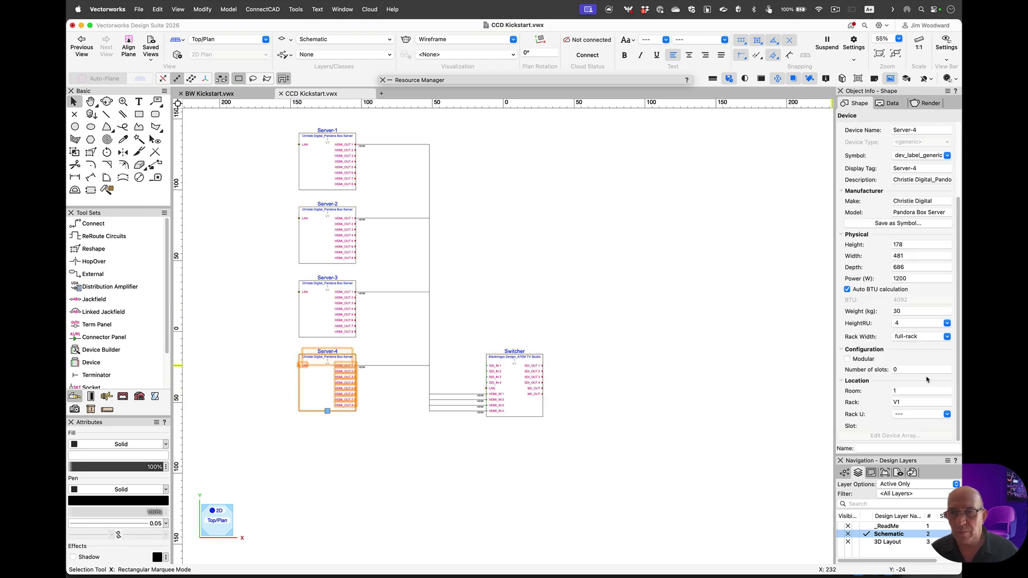
click(920, 414)
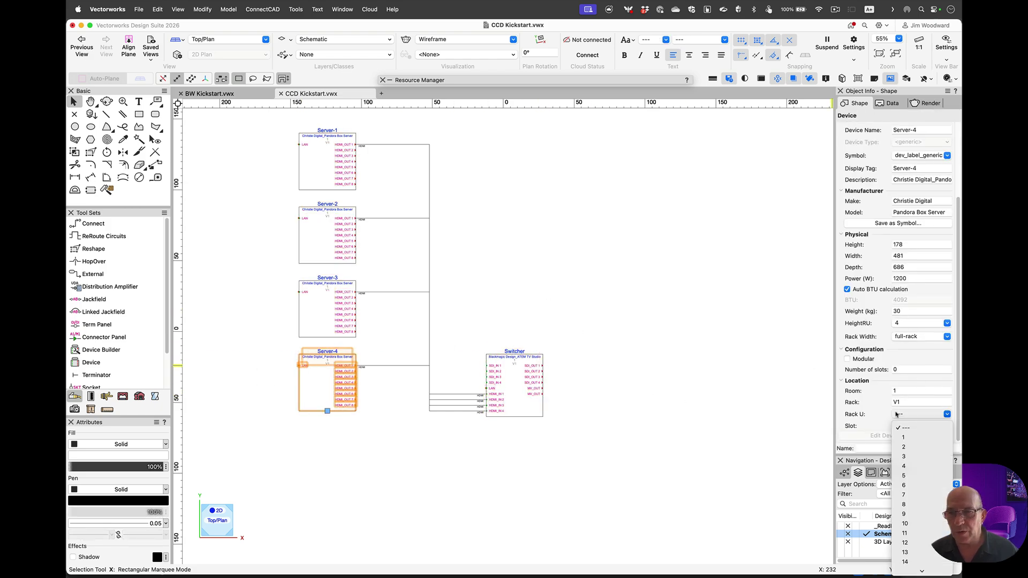
click(924, 467)
click(342, 302)
click(921, 415)
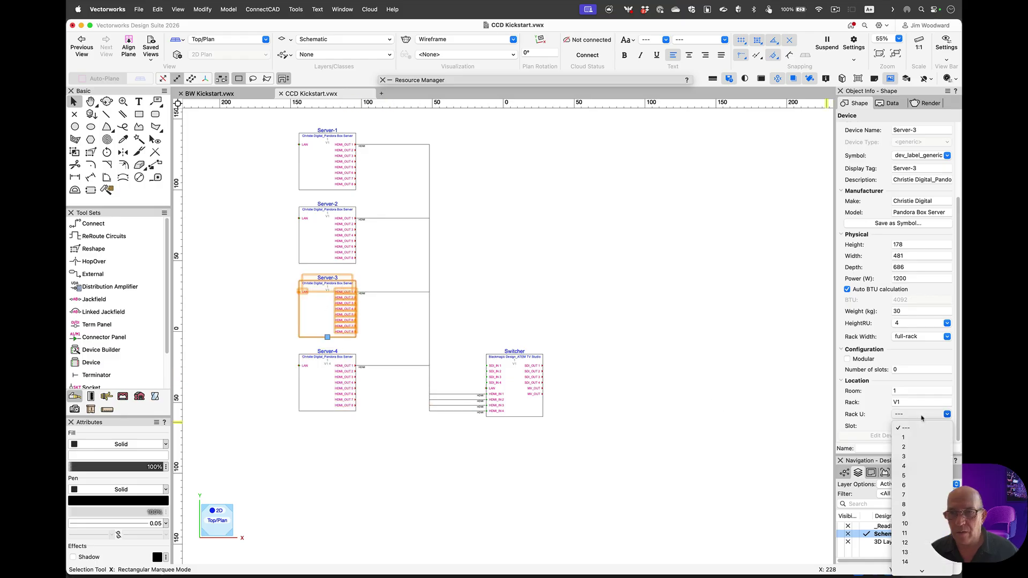
click(915, 504)
click(343, 229)
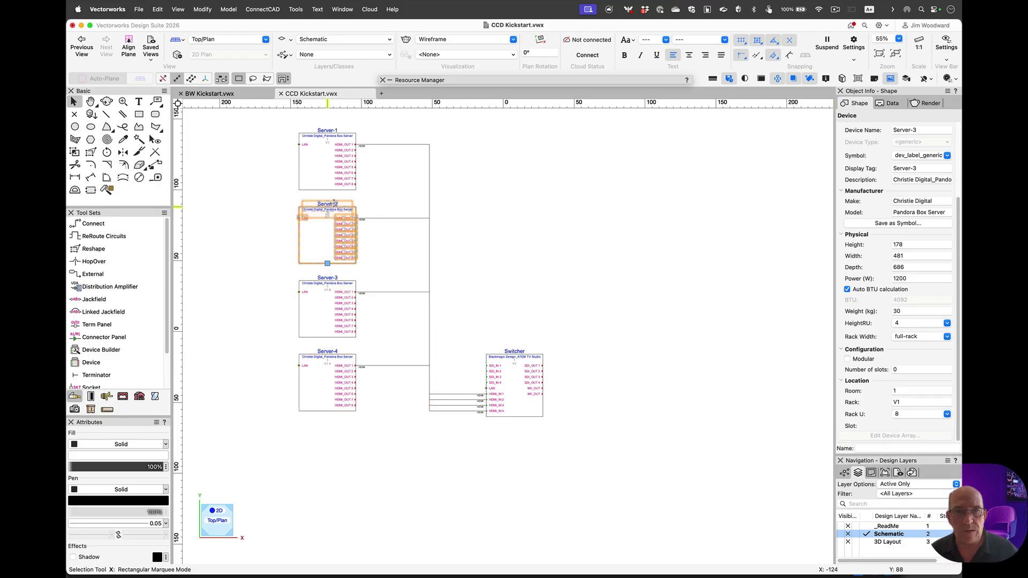
click(933, 414)
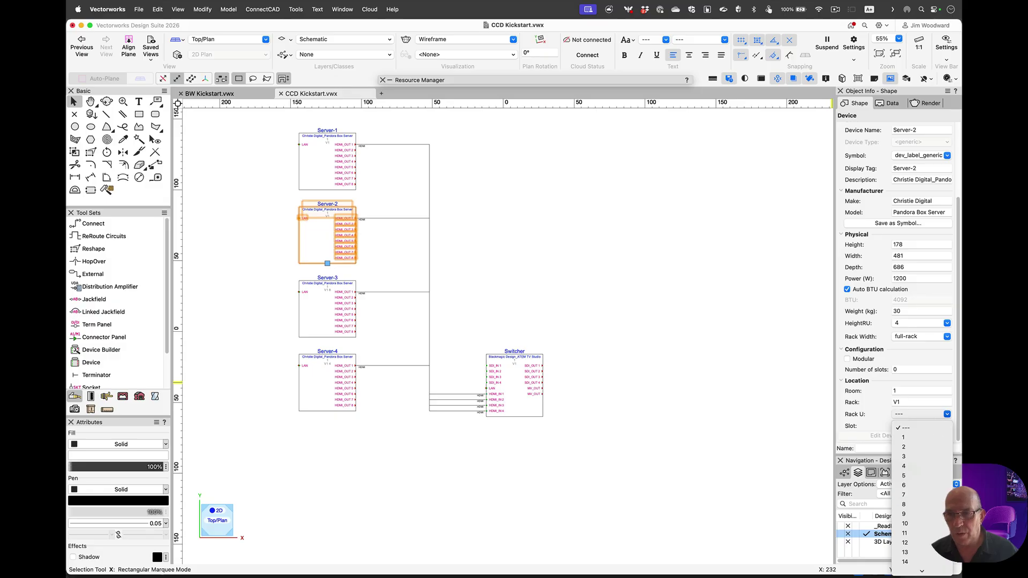
click(905, 542)
click(345, 164)
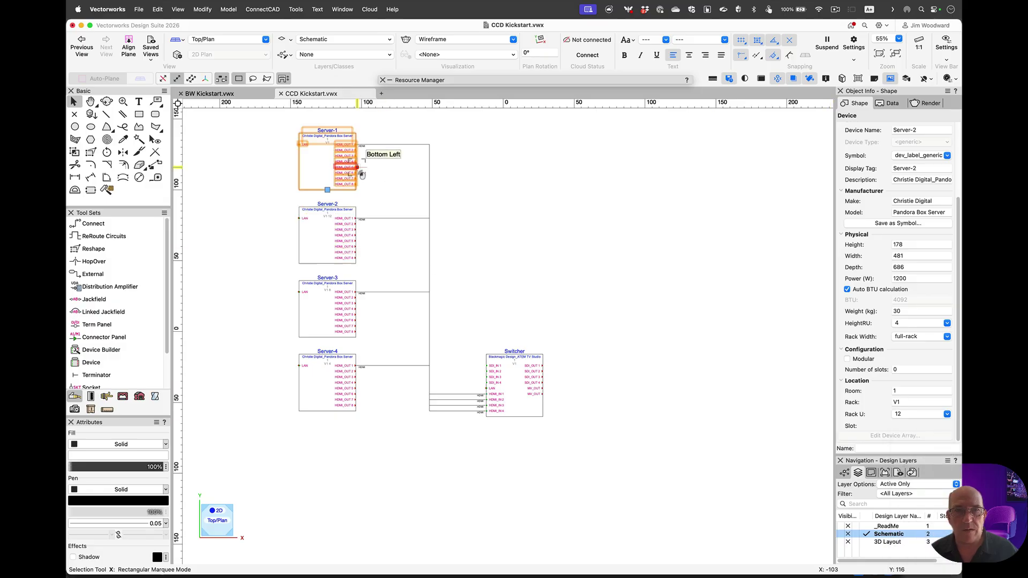
click(917, 416)
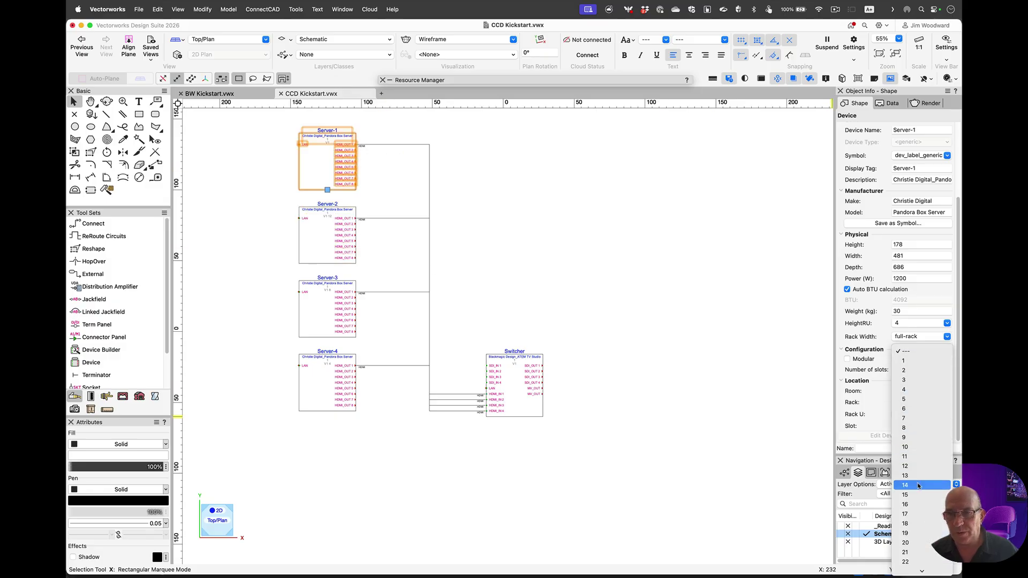
click(904, 504)
Give the Switcher a rack unit position, correcting it from 24 toward 28.
click(514, 384)
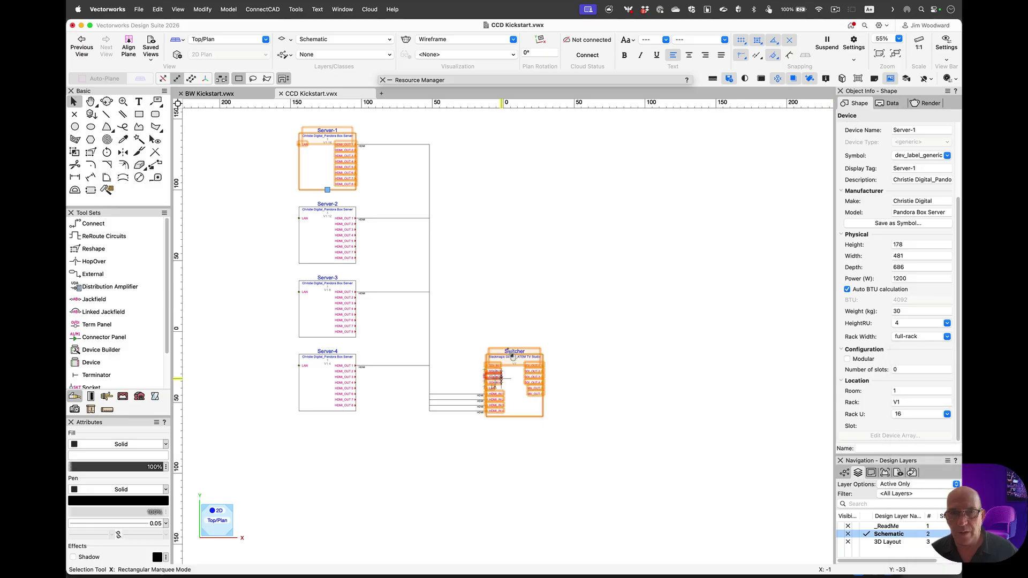
click(909, 415)
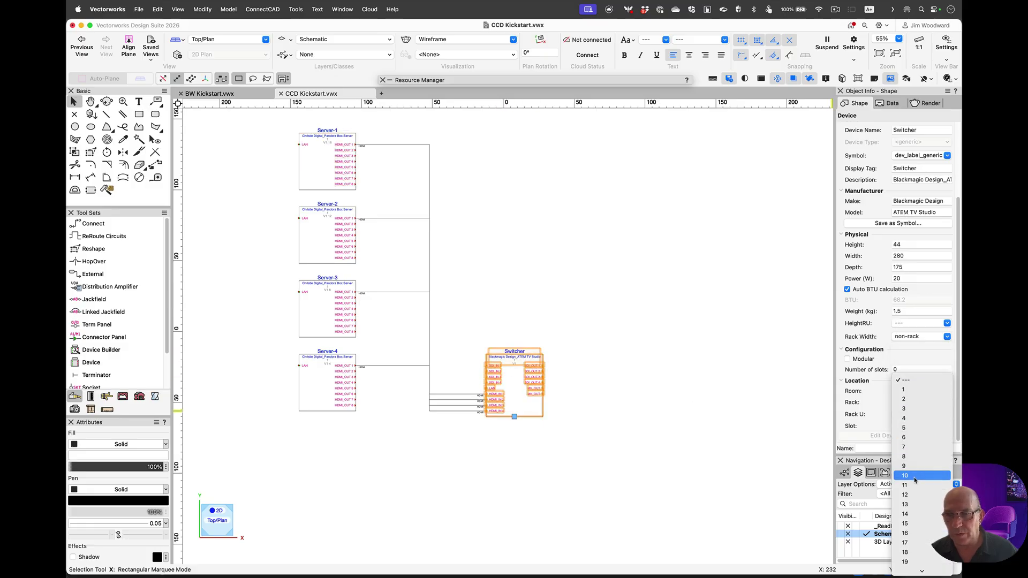
click(921, 495)
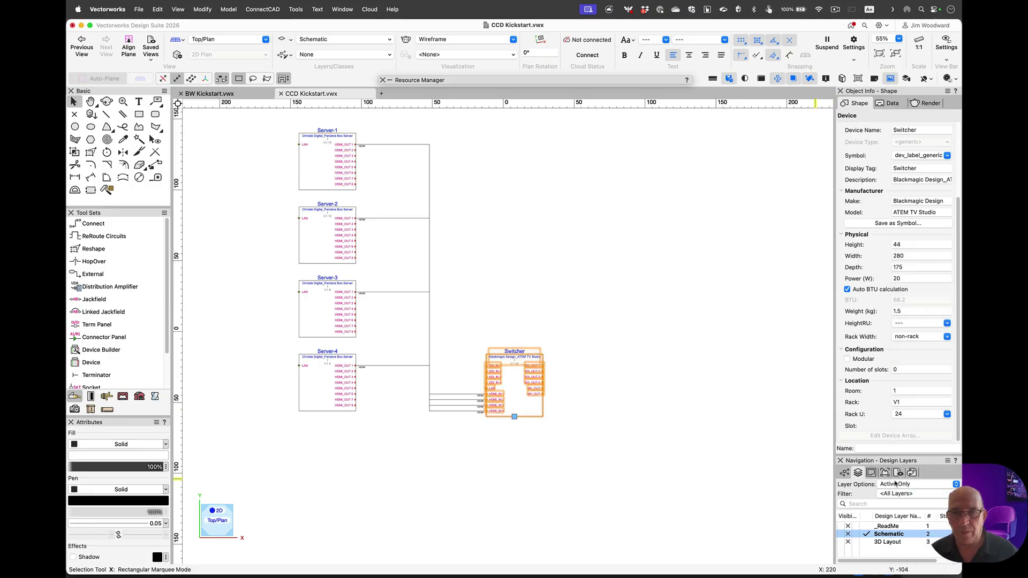
click(921, 416)
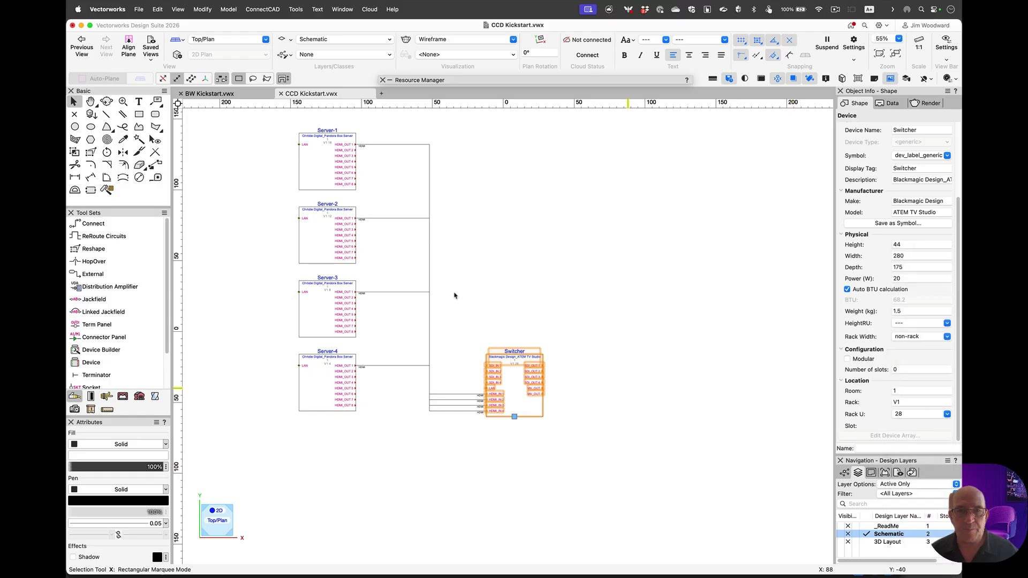
Select the four server-to-switcher HDMI cables and run Number Cables on the entire layer, starting at M9001.
click(139, 152)
key(x)
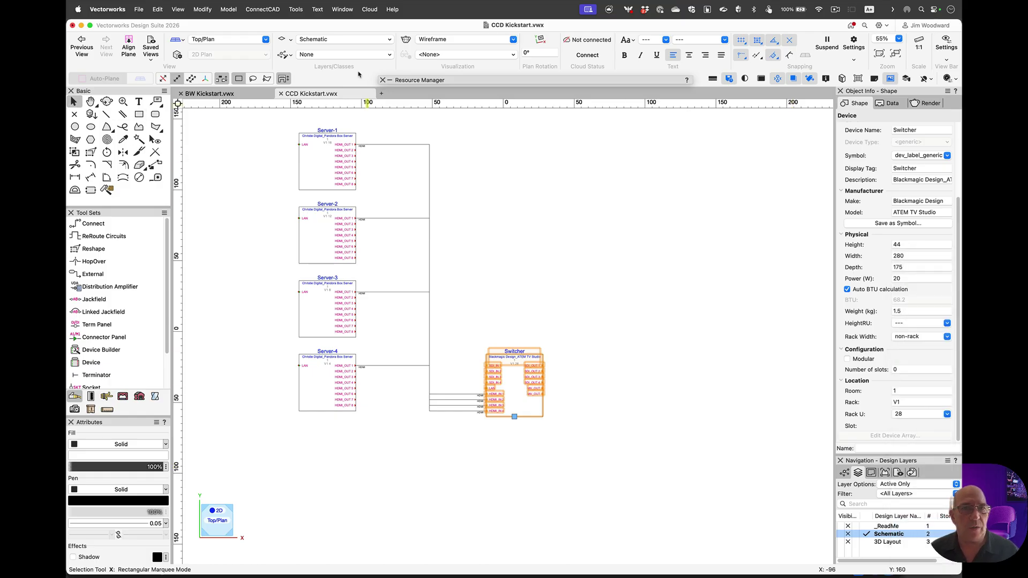
drag(381, 129, 402, 408)
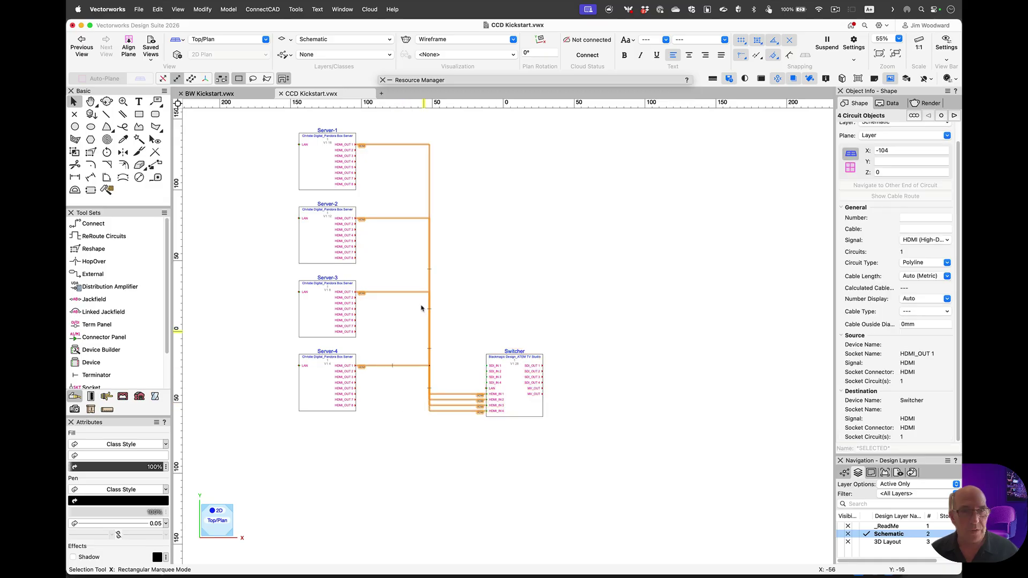
click(264, 8)
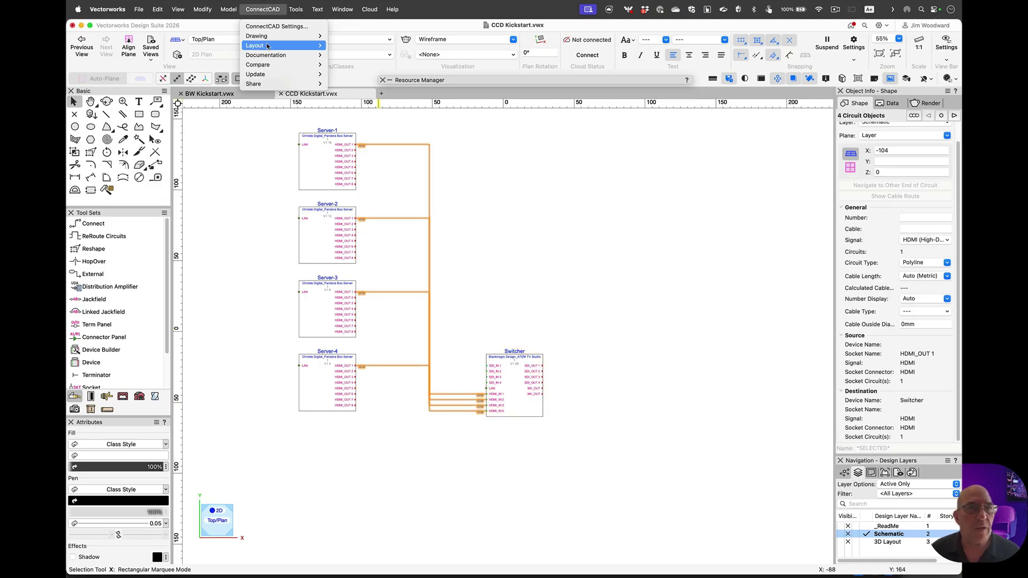
mouse_move(269, 40)
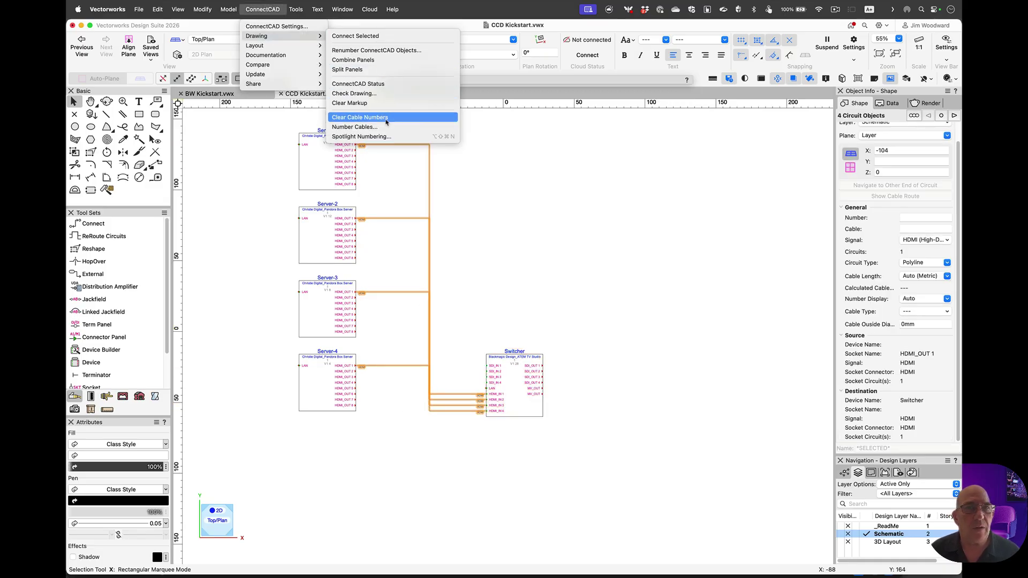
click(354, 127)
click(569, 271)
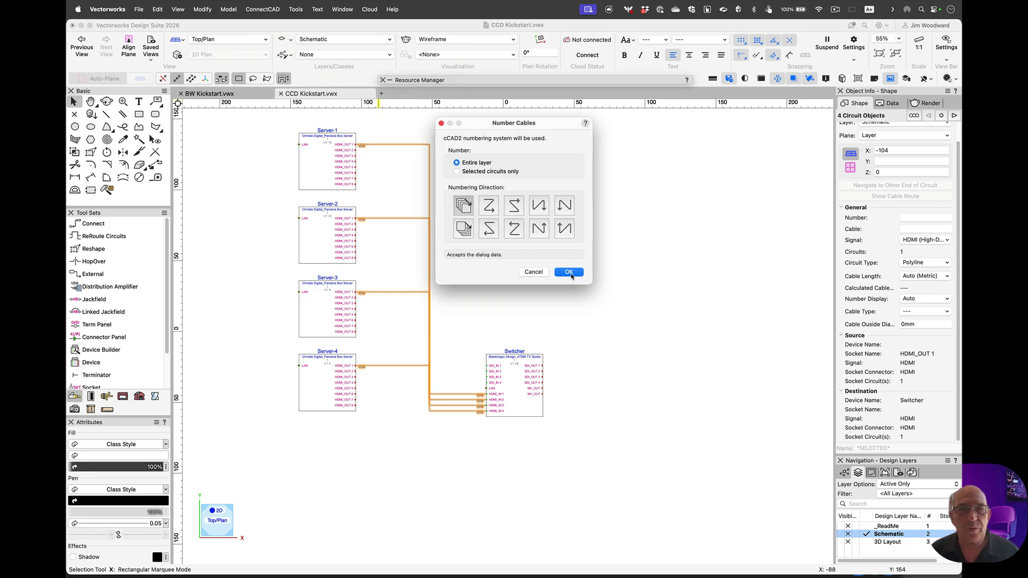
scroll(391, 143, up, 5)
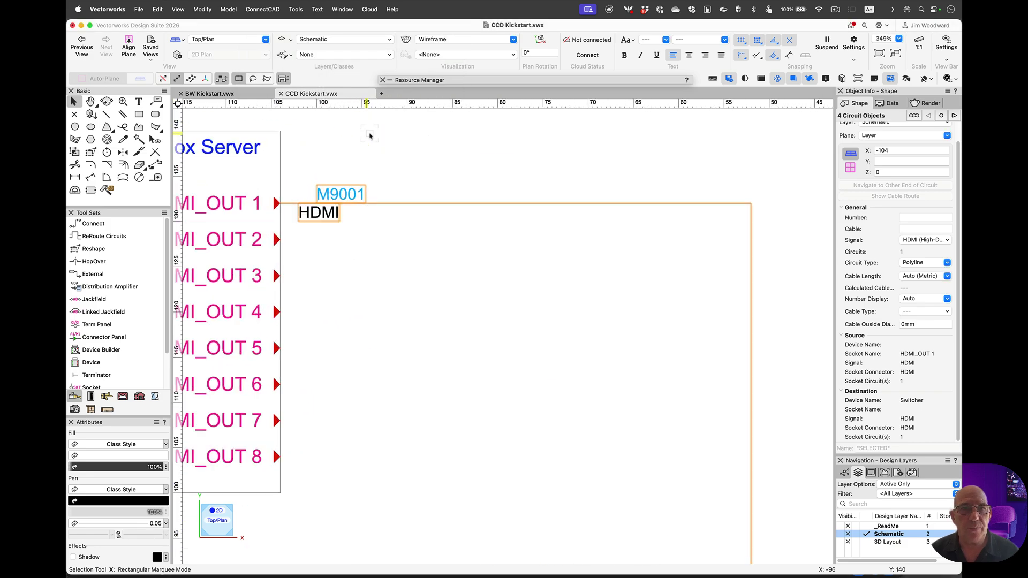
click(262, 9)
mouse_move(278, 55)
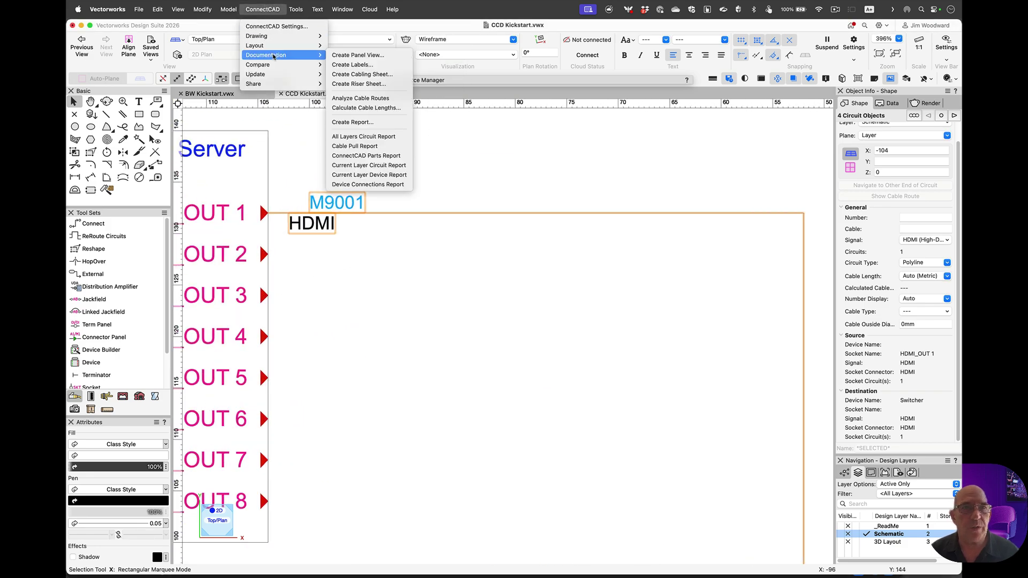
click(375, 135)
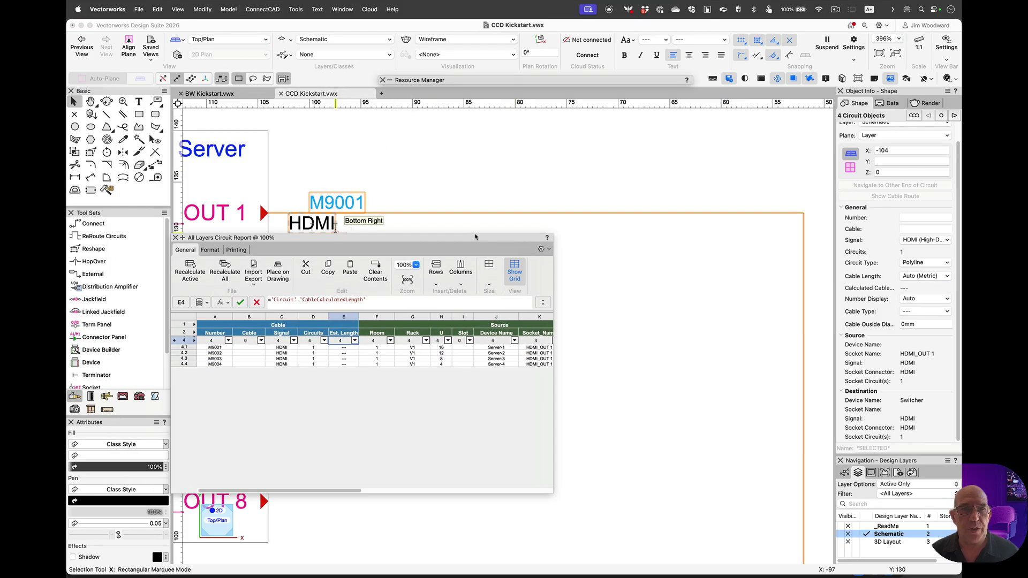
click(470, 270)
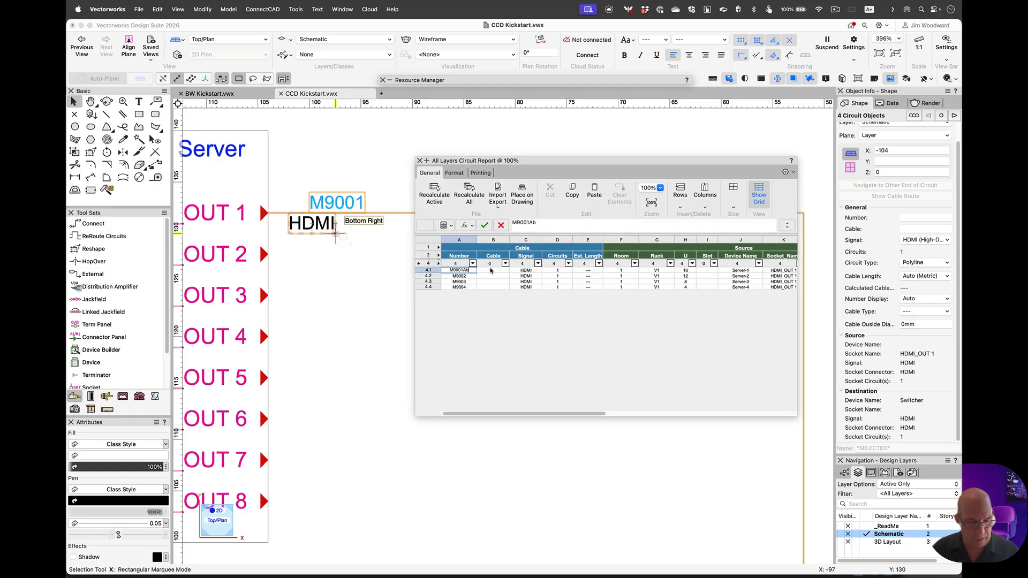
key(Return)
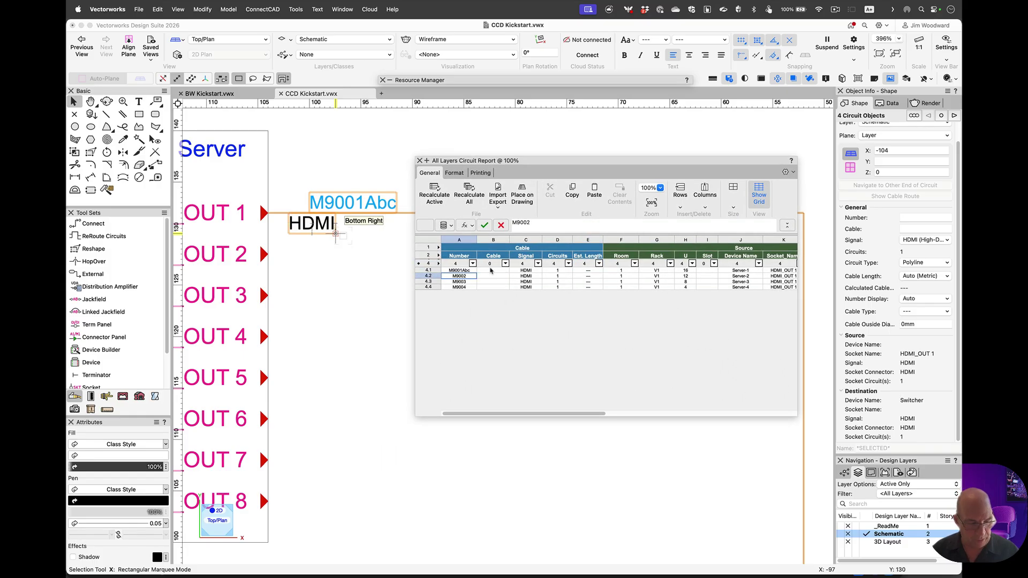
key(super+z)
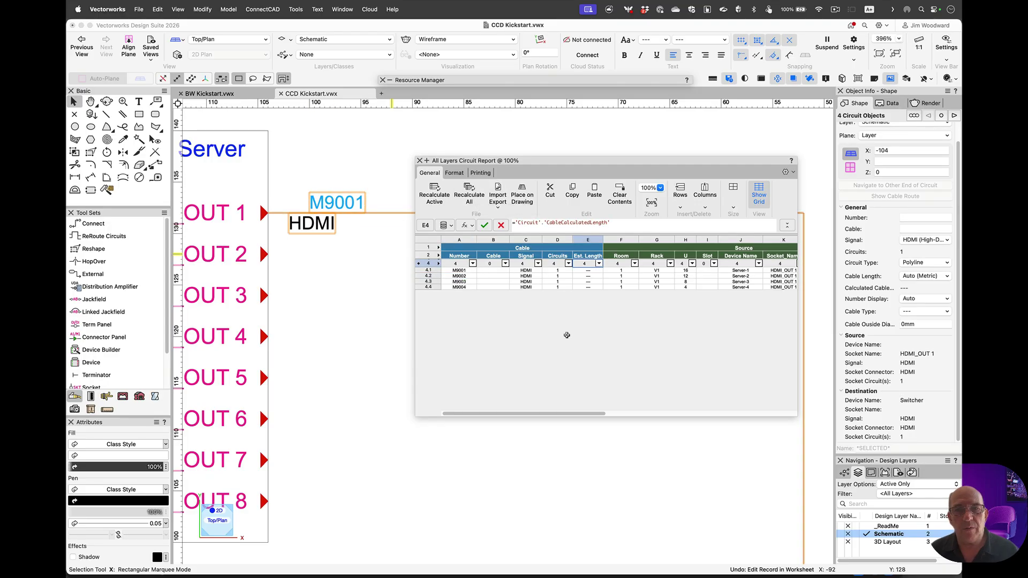
click(621, 270)
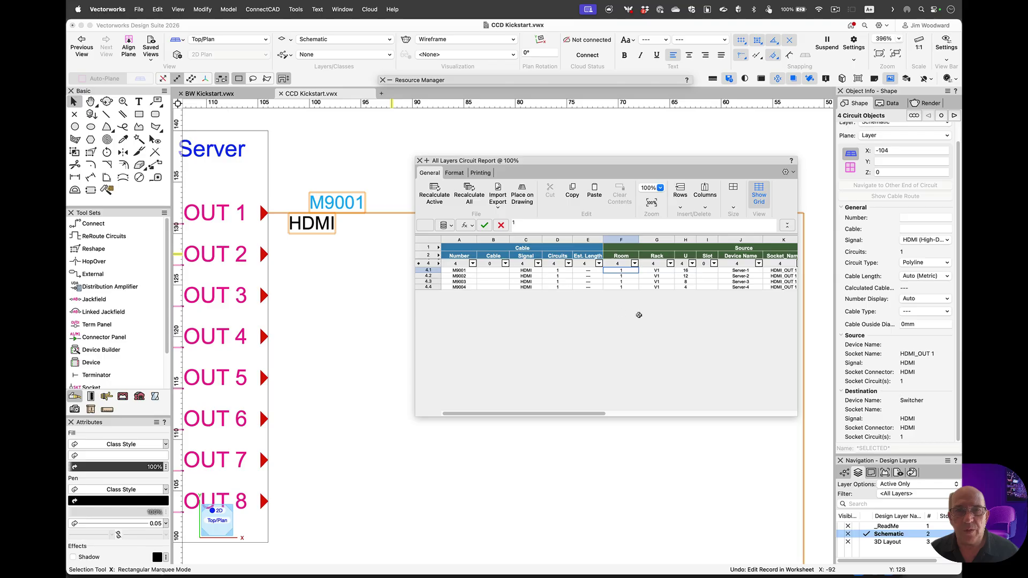
click(419, 160)
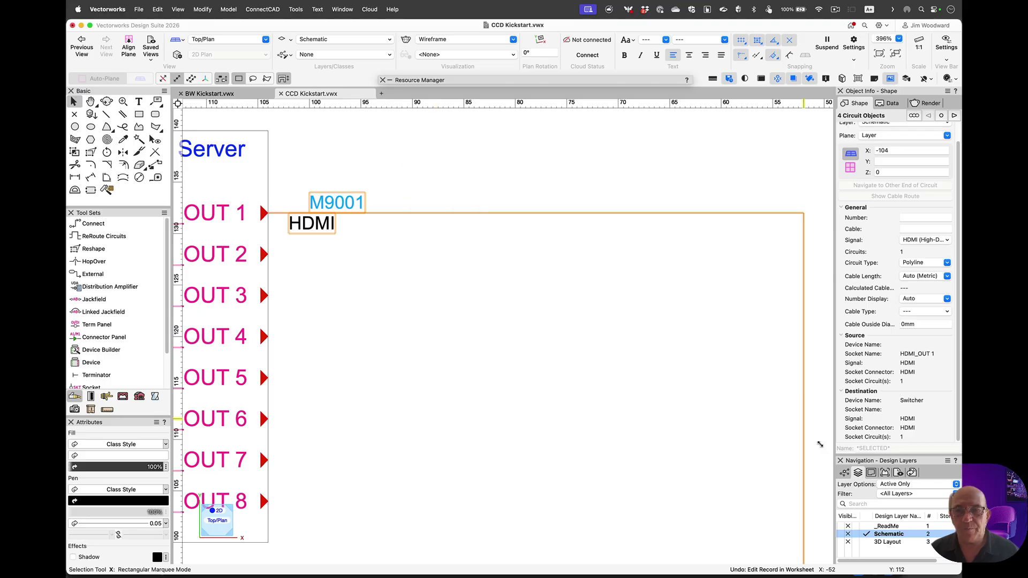
Activate the 3D Layout layer in a shaded Right Isometric view fitted to the rack.
click(867, 541)
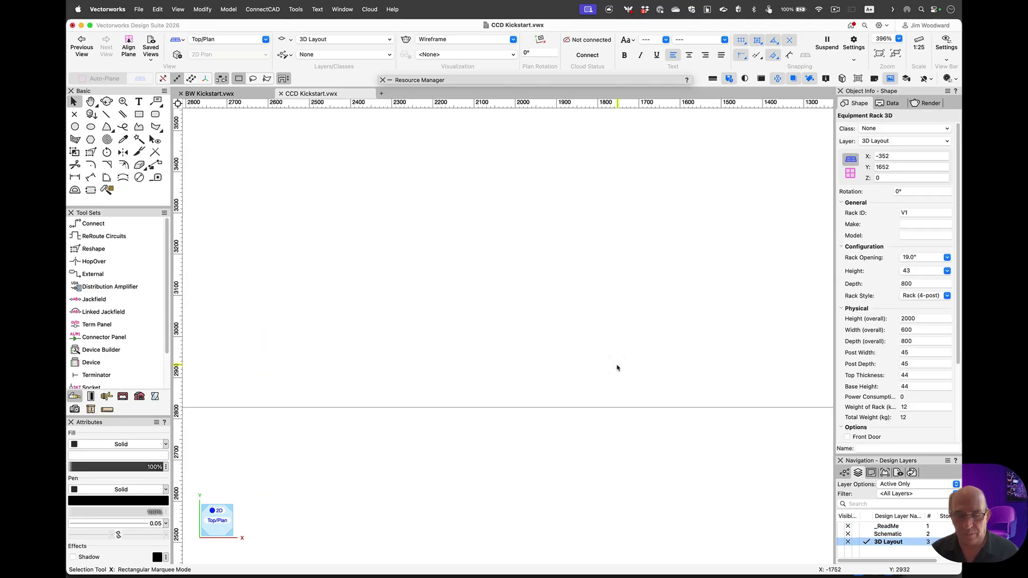
key(super+3)
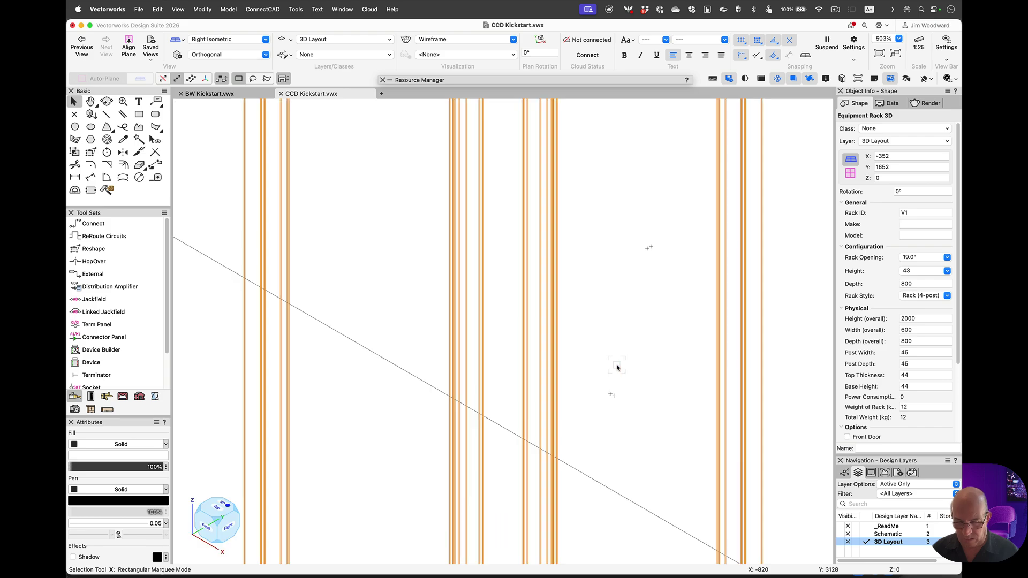
key(super+shift+g)
key(super+6)
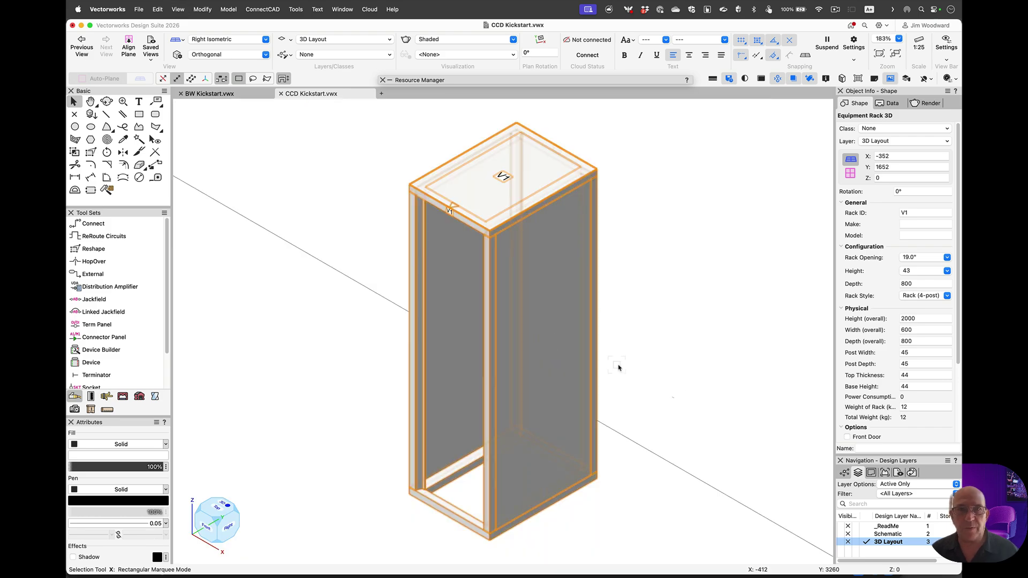
Run Create Equipment to place the switcher and four servers into rack V1.
click(273, 9)
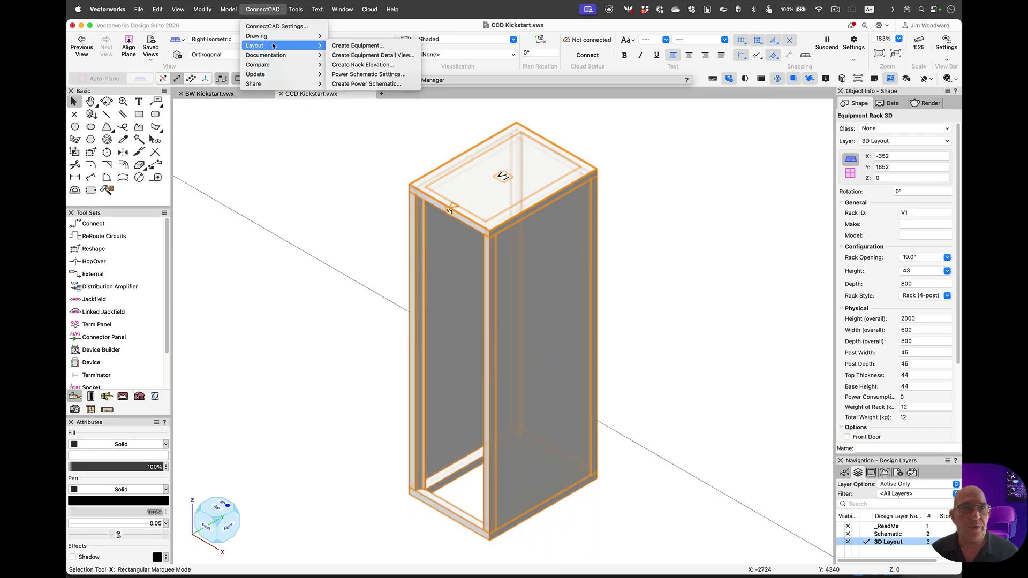
click(369, 46)
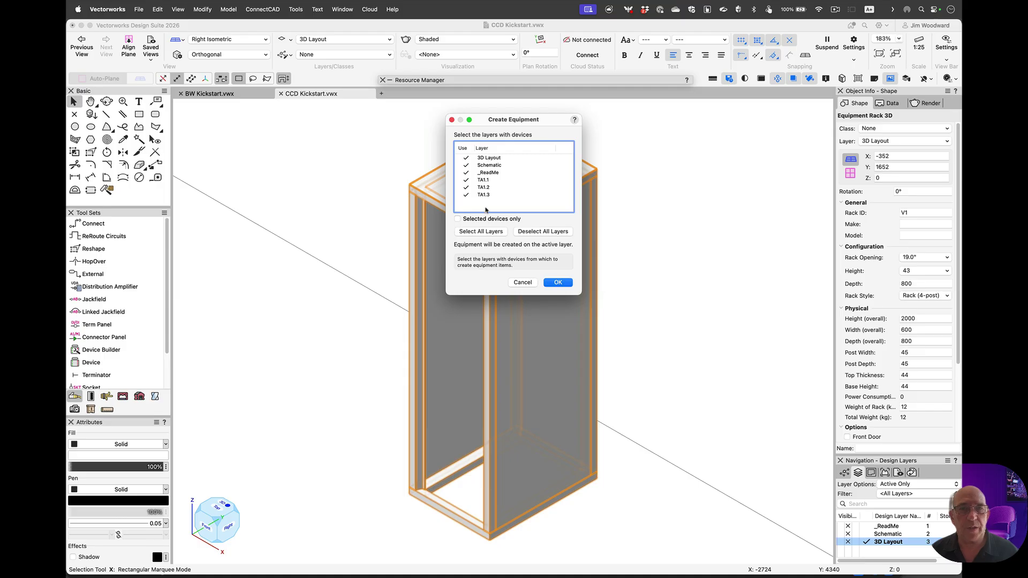
click(558, 283)
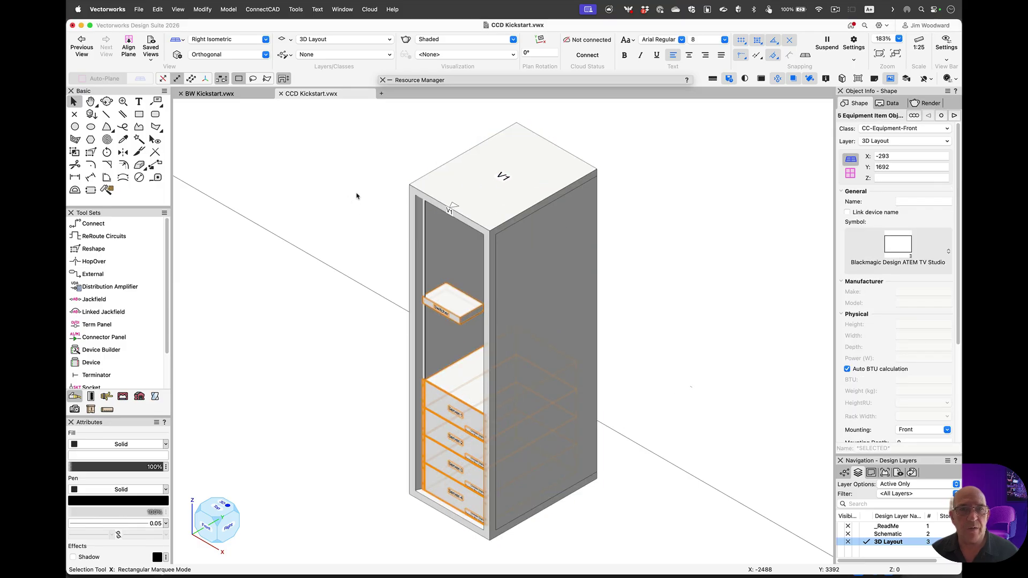
Create a front elevation of rack V1 on sheet TA1.2 [2D Rack Elevations], update it, and reposition the viewport.
click(395, 191)
click(413, 194)
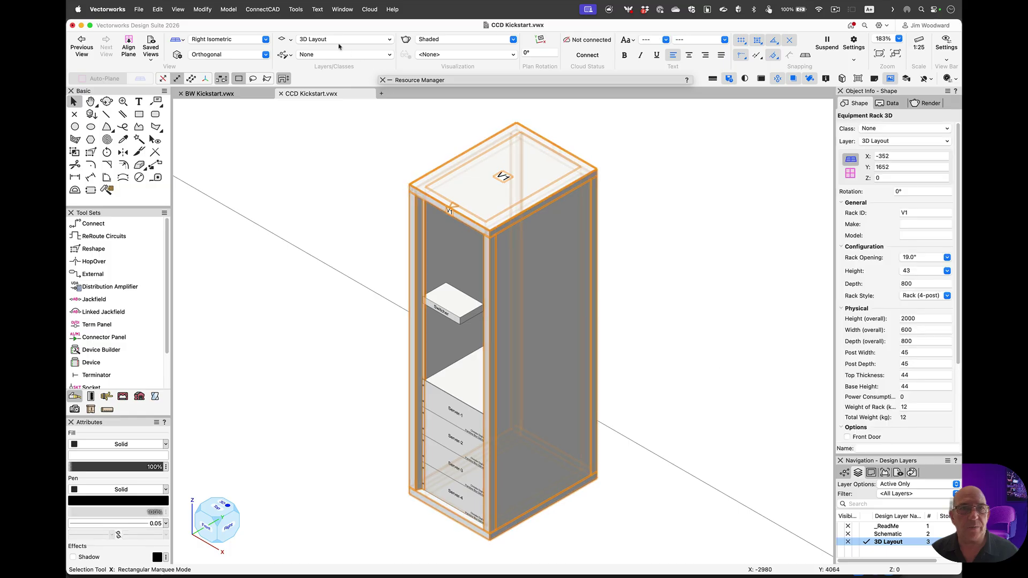
click(263, 9)
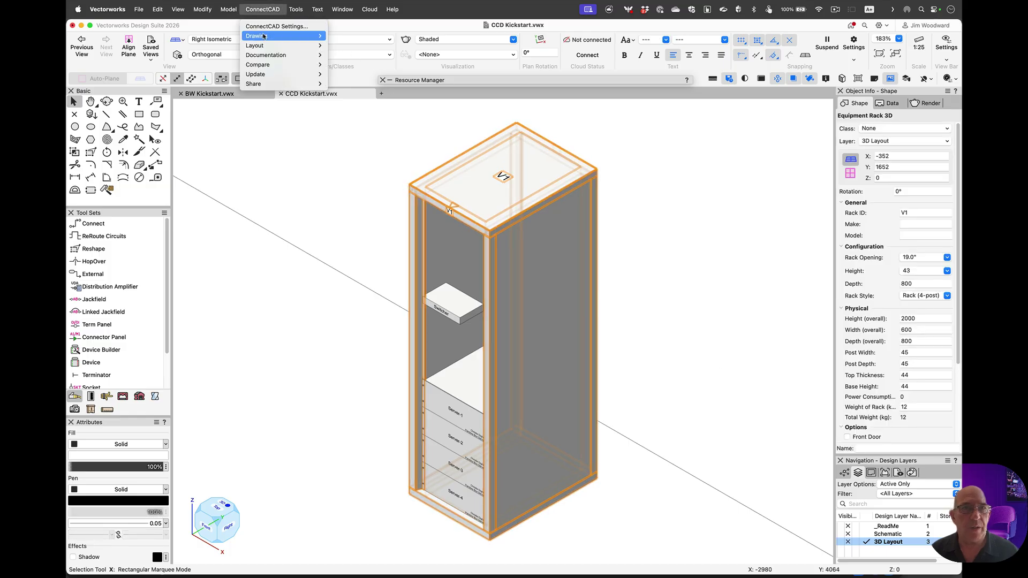
mouse_move(264, 36)
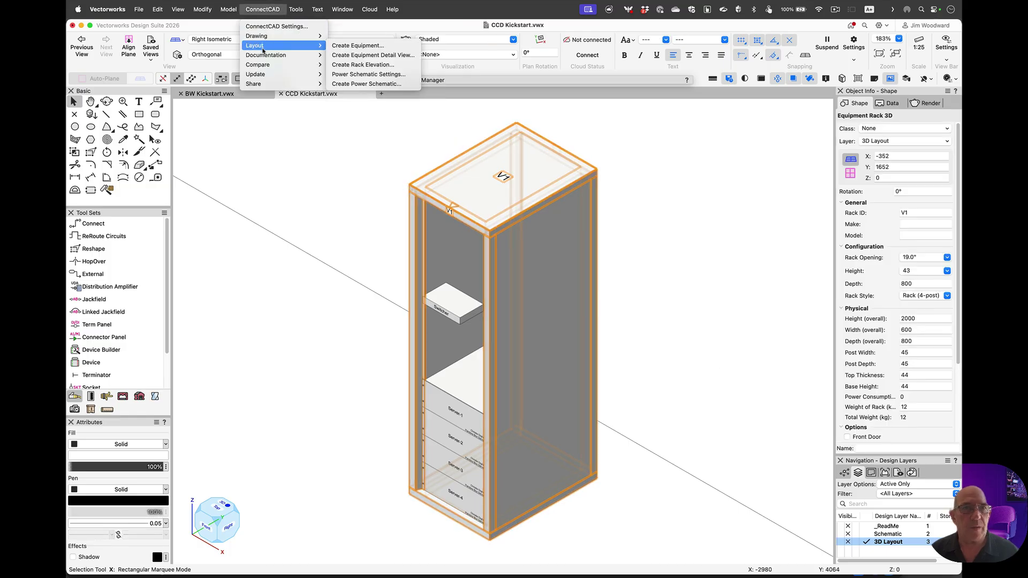
click(396, 65)
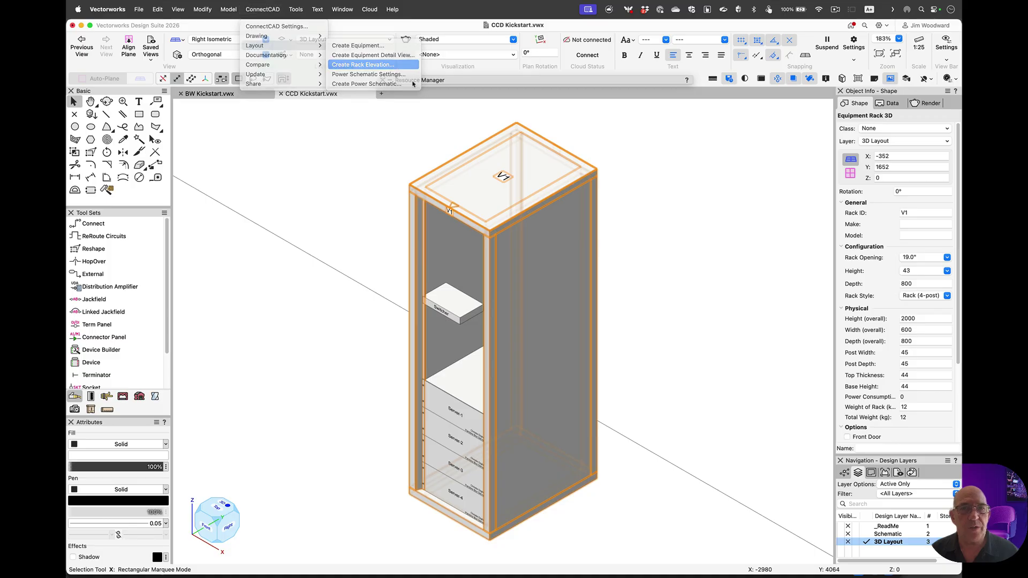
click(539, 150)
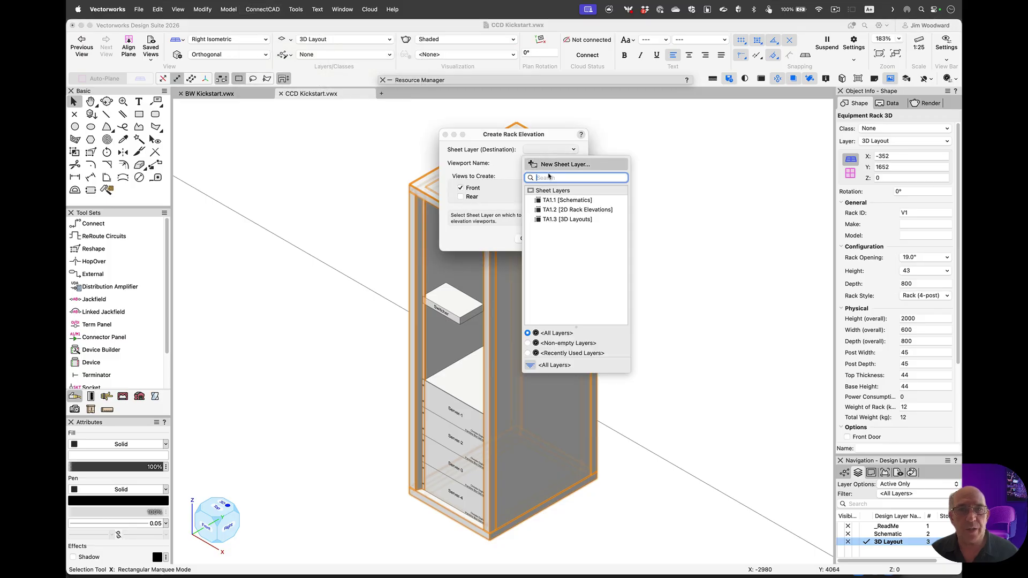
click(555, 210)
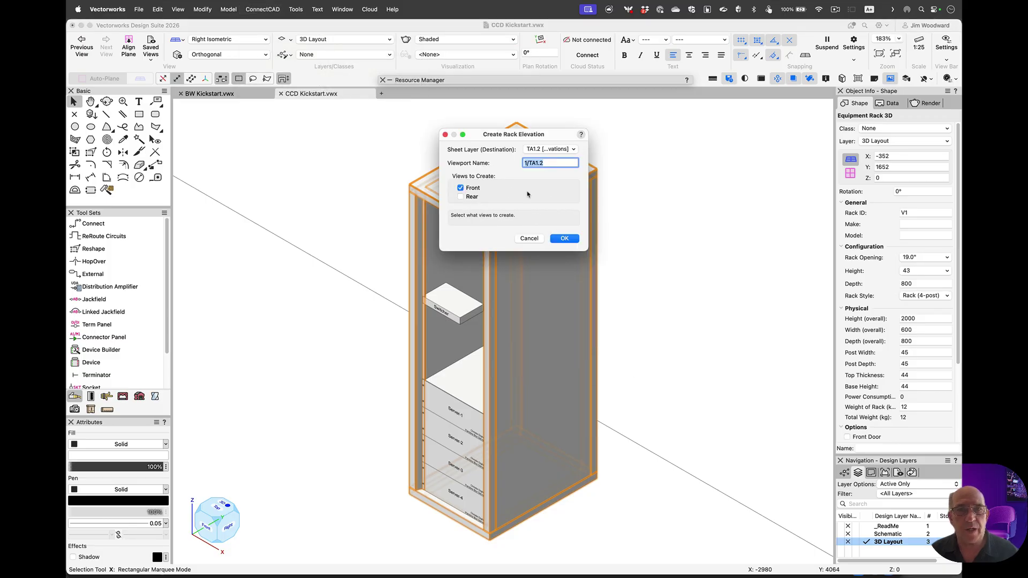
click(572, 237)
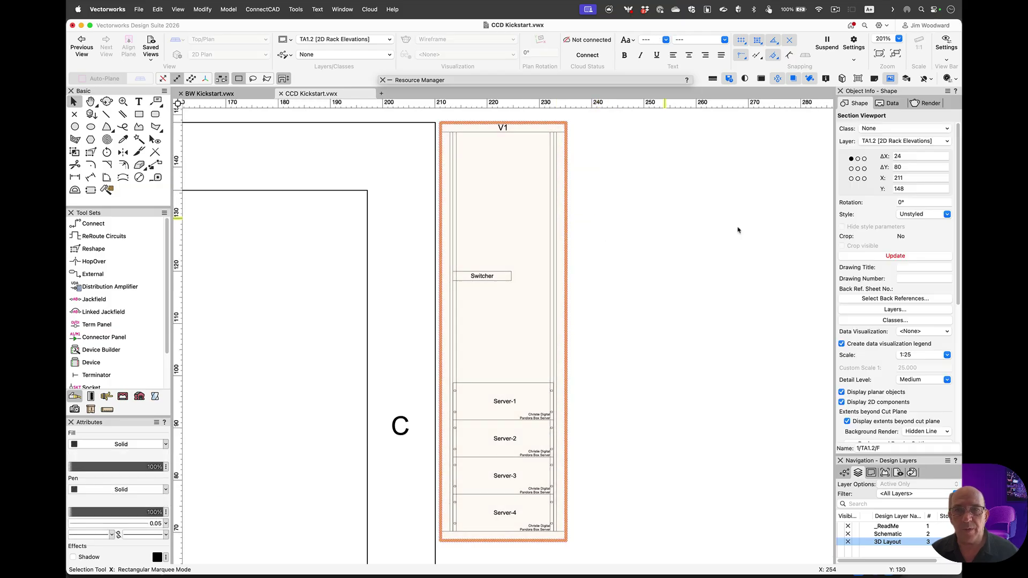
click(904, 255)
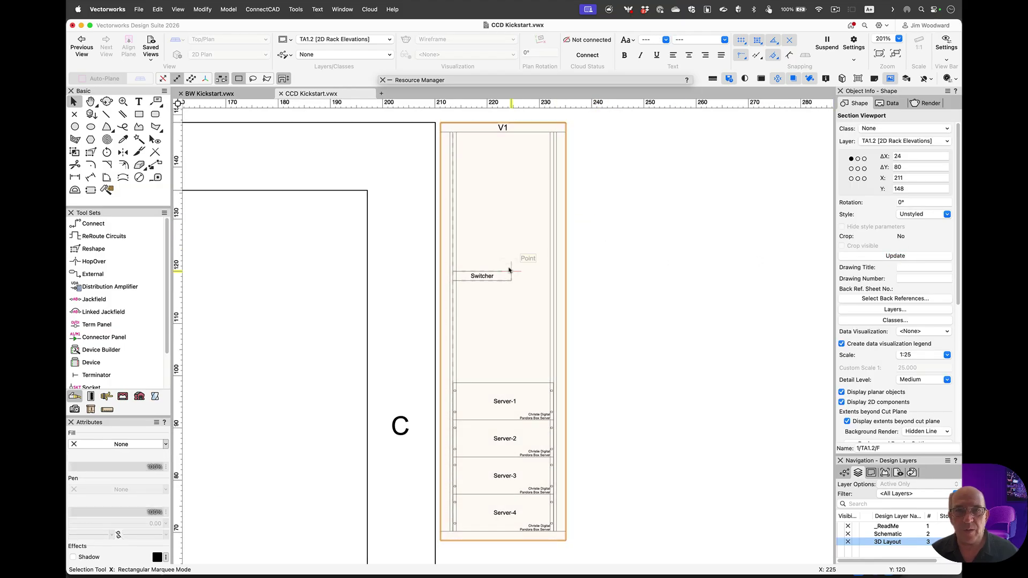
mouse_move(512, 272)
mouse_down()
mouse_move(535, 300)
mouse_move(223, 360)
mouse_move(292, 349)
mouse_up()
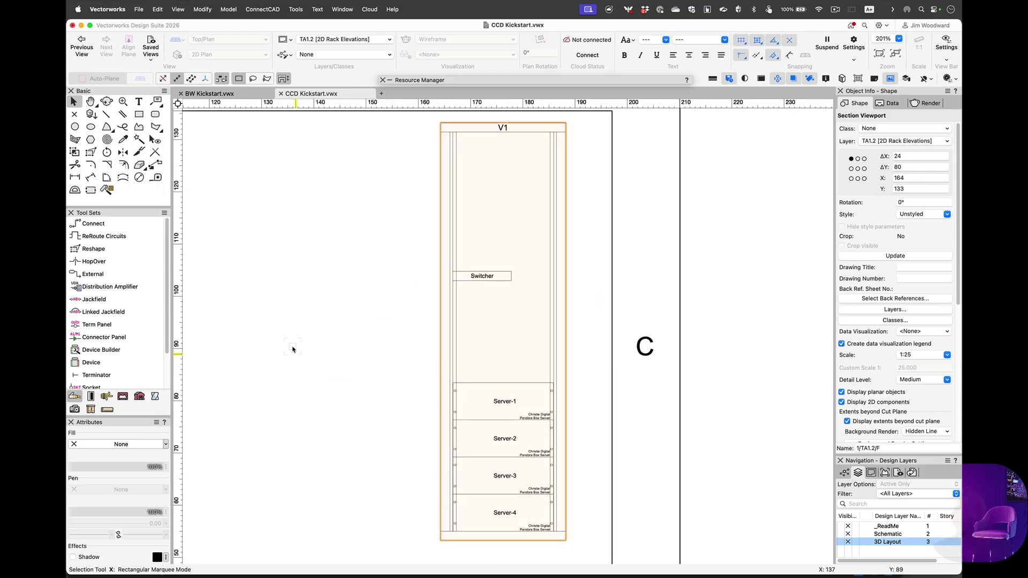